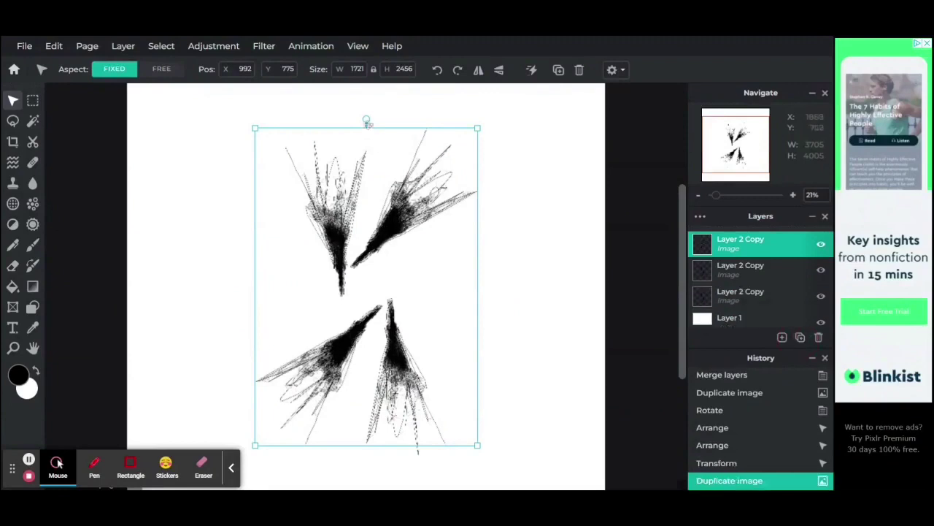
# - Rotate the duplicated burst pair clockwise until it lies nearly horizontal, and turn the diagonal pair beneath it slightly clockwise
pyautogui.moveTo(365, 119); pyautogui.dragTo(494, 150)
pyautogui.click(728, 270)
pyautogui.moveTo(367, 120); pyautogui.dragTo(385, 127)
pyautogui.click(497, 280)
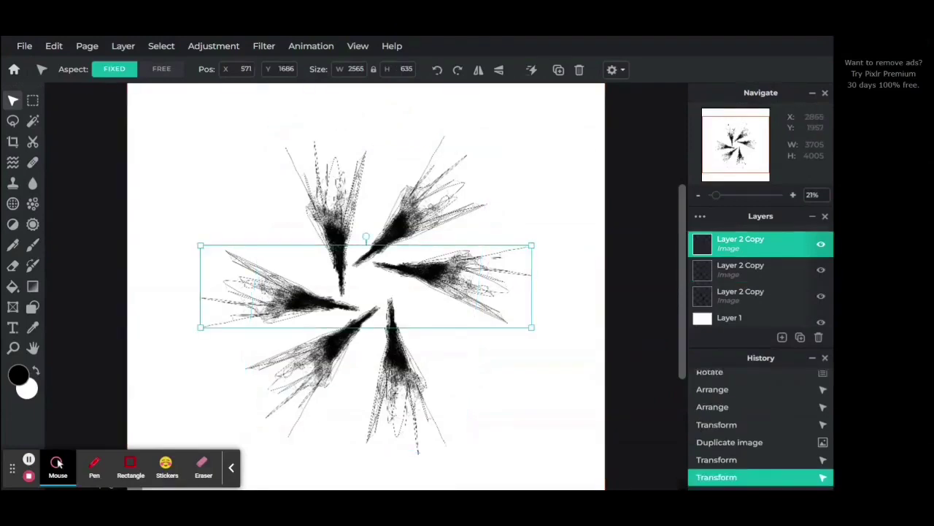
# - Rotate the diagonal pair and the horizontal burst pair slightly counterclockwise to even out the spacing around the centre
pyautogui.click(397, 219)
pyautogui.moveTo(367, 129); pyautogui.dragTo(342, 129)
pyautogui.click(502, 264)
pyautogui.moveTo(366, 236)
pyautogui.mouseDown()
pyautogui.moveTo(355, 230)
pyautogui.moveTo(358, 237)
pyautogui.mouseUp()
pyautogui.moveTo(475, 261); pyautogui.dragTo(469, 265)
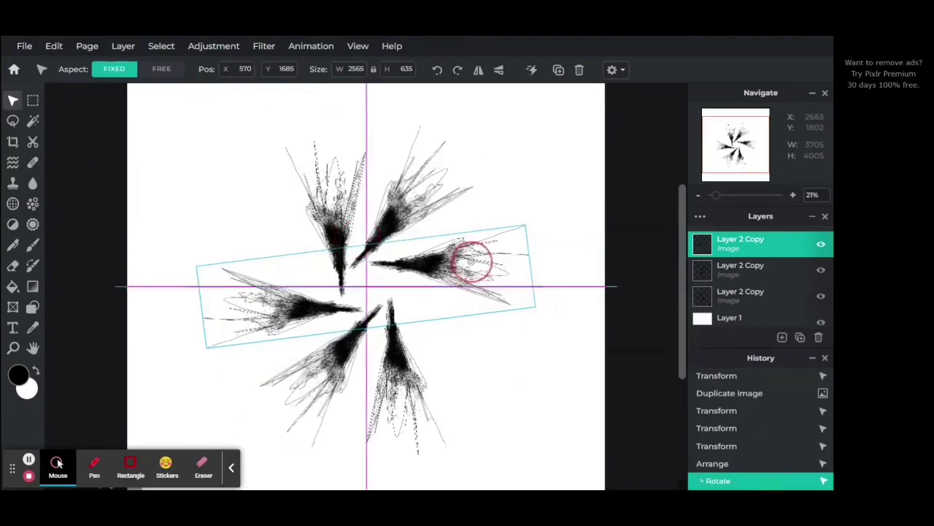
# - Duplicate the horizontal burst pair and rotate the copy clockwise into the upper-left and lower-right gap
pyautogui.click(800, 337)
pyautogui.moveTo(357, 241); pyautogui.dragTo(404, 246)
pyautogui.click(735, 448)
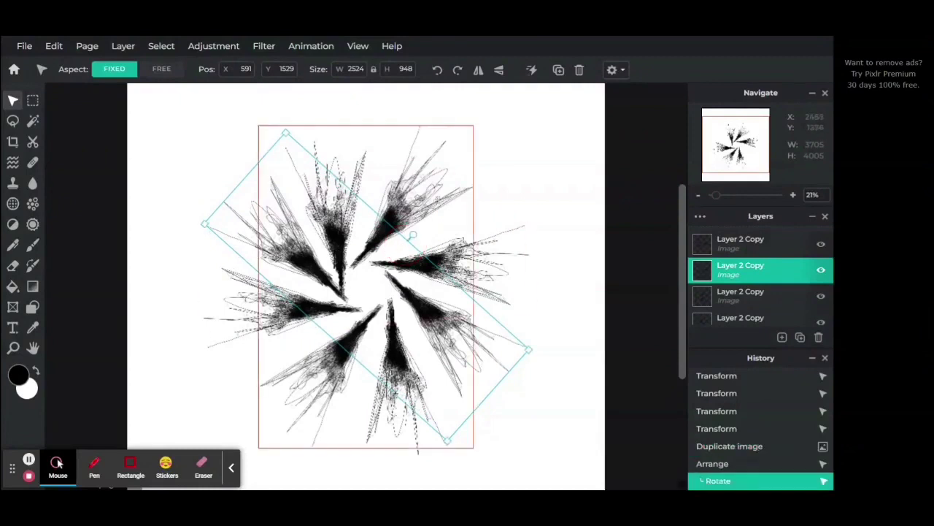
# - Nudge the upper-right and lower-left burst pair slightly to the right
pyautogui.click(425, 186)
pyautogui.press('Right')
pyautogui.press('Right')
pyautogui.press('Right')
pyautogui.press('Right')
pyautogui.press('Right')
pyautogui.press('Right')
pyautogui.press('Right')
pyautogui.press('Right')
pyautogui.press('Right')
pyautogui.press('Right')
pyautogui.press('Right')
pyautogui.press('Right')
pyautogui.press('Right')
pyautogui.press('Right')
pyautogui.press('Right')
pyautogui.press('Right')
pyautogui.press('Right')
pyautogui.press('Right')
pyautogui.press('Right')
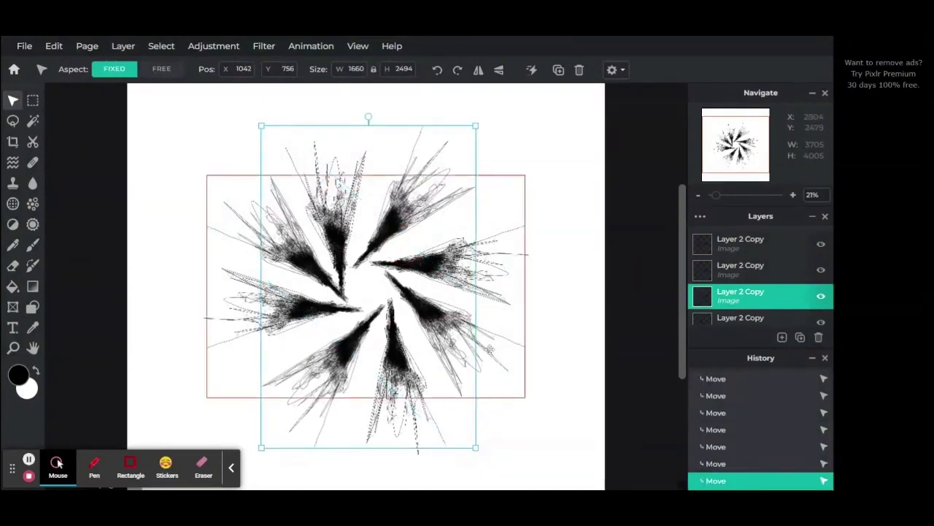
# - Nudge the same diagonal burst pair back to the left
pyautogui.click(490, 349)
pyautogui.click(330, 154)
pyautogui.press('Left')
pyautogui.press('Left')
pyautogui.press('Left')
pyautogui.press('Left')
pyautogui.press('Left')
pyautogui.press('Left')
pyautogui.press('Left')
pyautogui.press('Left')
pyautogui.press('Left')
pyautogui.press('Left')
pyautogui.press('Left')
pyautogui.press('Left')
pyautogui.press('Left')
pyautogui.press('Left')
pyautogui.press('Left')
pyautogui.press('Left')
pyautogui.press('Left')
pyautogui.press('Left')
pyautogui.press('Left')
pyautogui.press('Left')
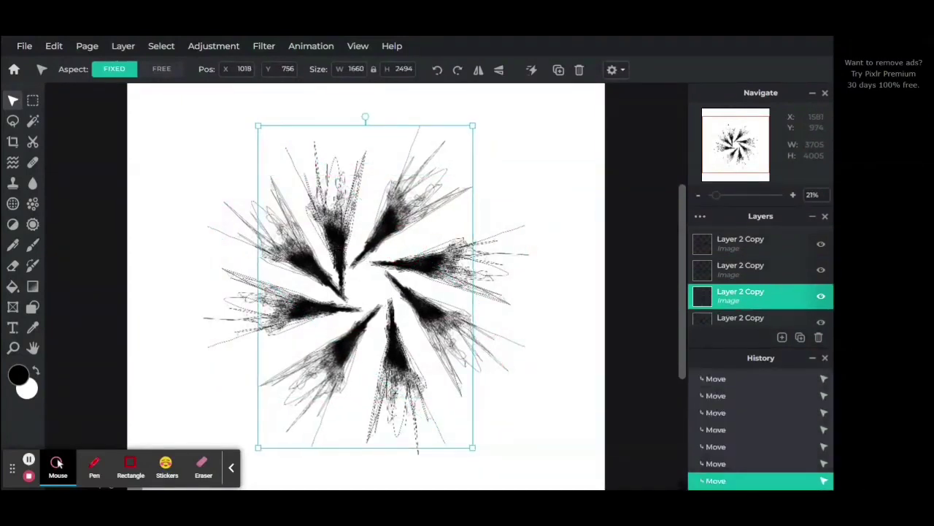
# - Undo the leftward nudges by returning to the earlier Arrange state in the history
pyautogui.scroll(2, 743, 414)
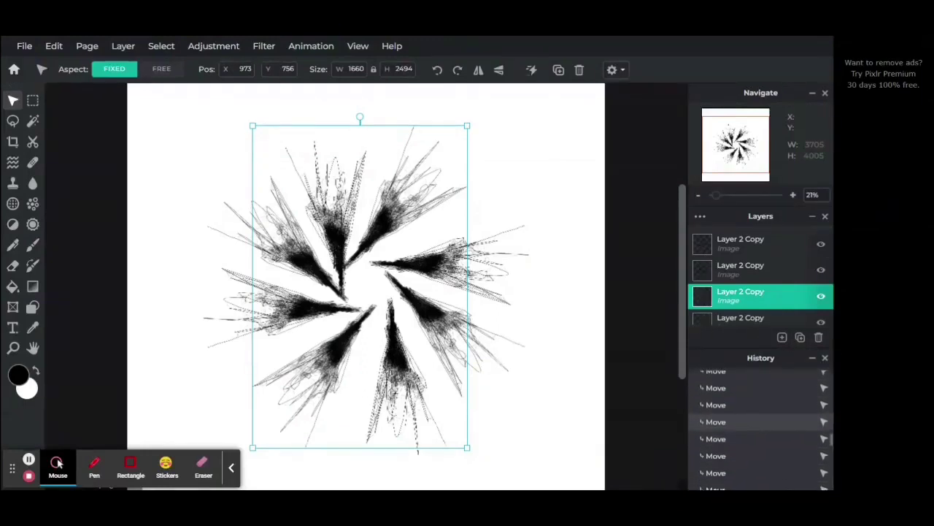
pyautogui.scroll(2, 735, 436)
pyautogui.click(738, 421)
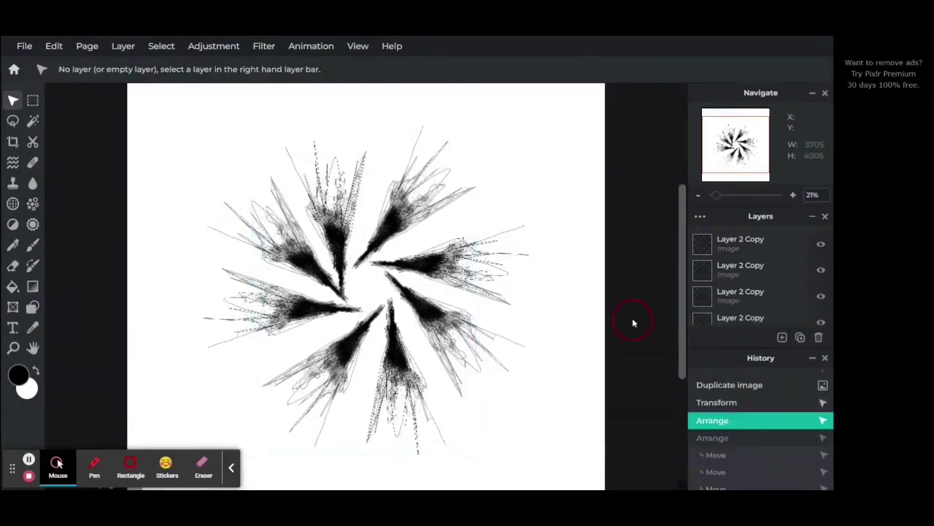
# - Move the near-vertical burst pair slightly up to a Y position of 784
pyautogui.click(338, 167)
pyautogui.scroll(-3, 745, 276)
pyautogui.click(744, 283)
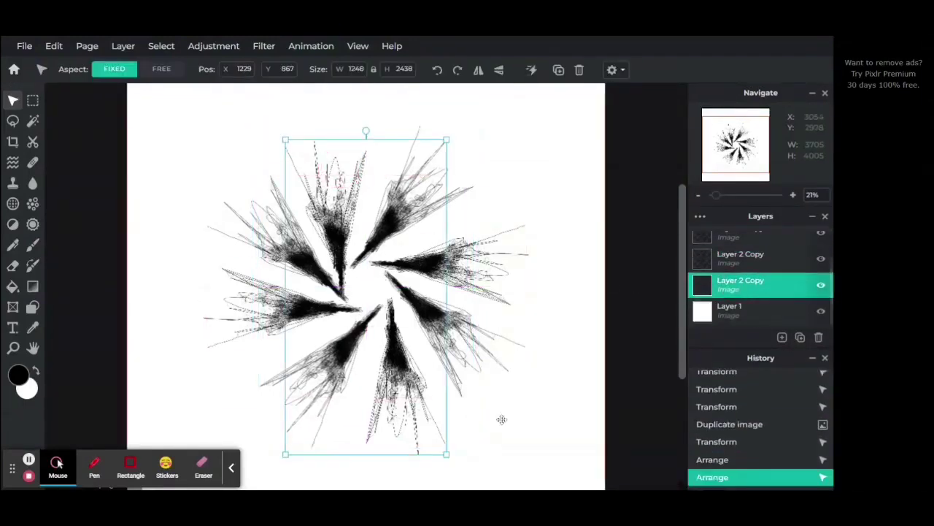
pyautogui.click(422, 451)
pyautogui.moveTo(422, 452); pyautogui.dragTo(425, 441)
pyautogui.click(637, 313)
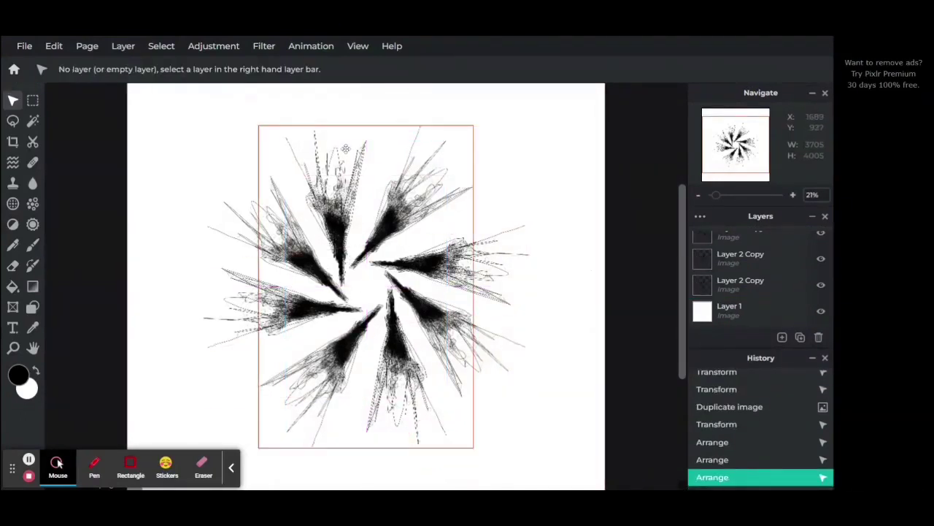
# - Rotate the near-vertical burst pair and the upper-left to lower-right pair slightly clockwise to balance the flower shape
pyautogui.click(289, 132)
pyautogui.click(737, 290)
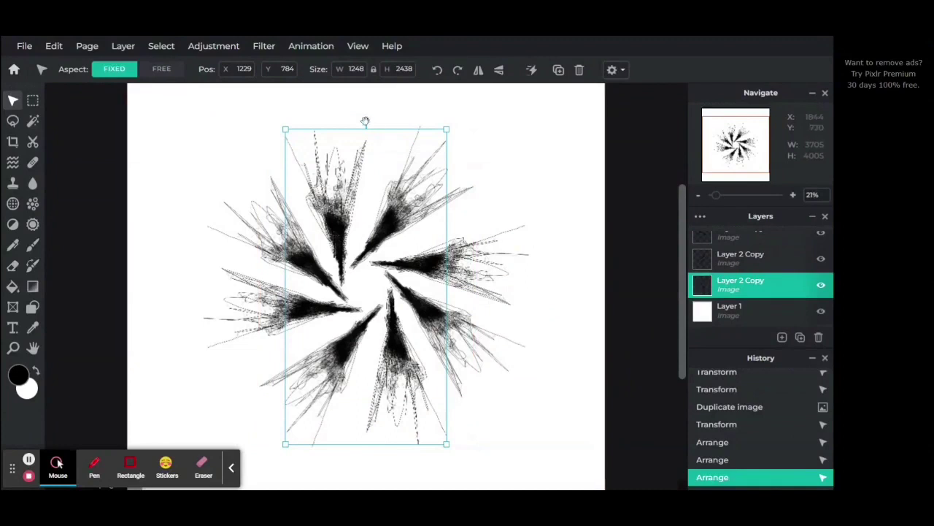
pyautogui.moveTo(365, 120); pyautogui.dragTo(374, 124)
pyautogui.click(491, 360)
pyautogui.moveTo(369, 170); pyautogui.dragTo(372, 169)
pyautogui.click(663, 213)
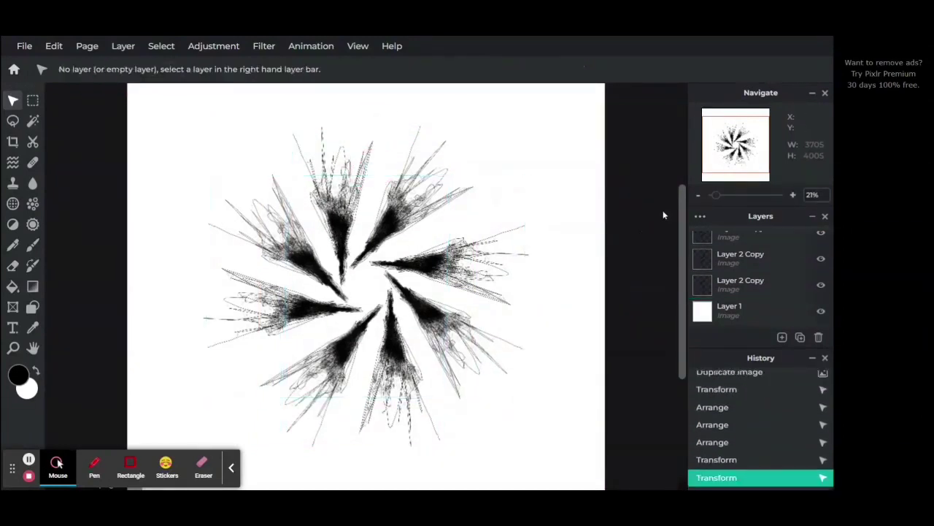
# - Hide the white Layer 1 and merge the visible burst layers into one layer
pyautogui.scroll(1, 749, 266)
pyautogui.scroll(-1, 749, 266)
pyautogui.click(821, 311)
pyautogui.scroll(1, 732, 279)
pyautogui.click(732, 246)
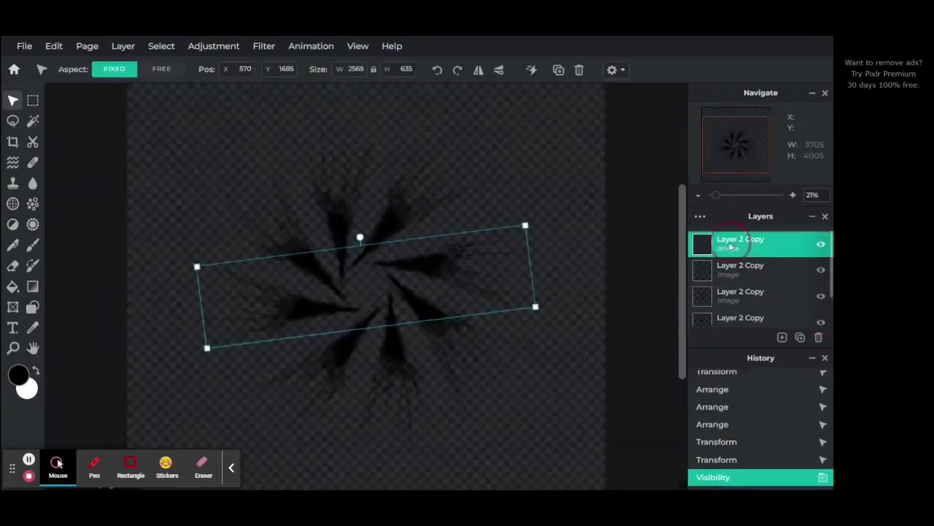
pyautogui.click(700, 216)
pyautogui.click(642, 422)
# - Show the white Layer 1 again and select the merged burst layer
pyautogui.click(821, 247)
pyautogui.click(820, 270)
pyautogui.click(378, 276)
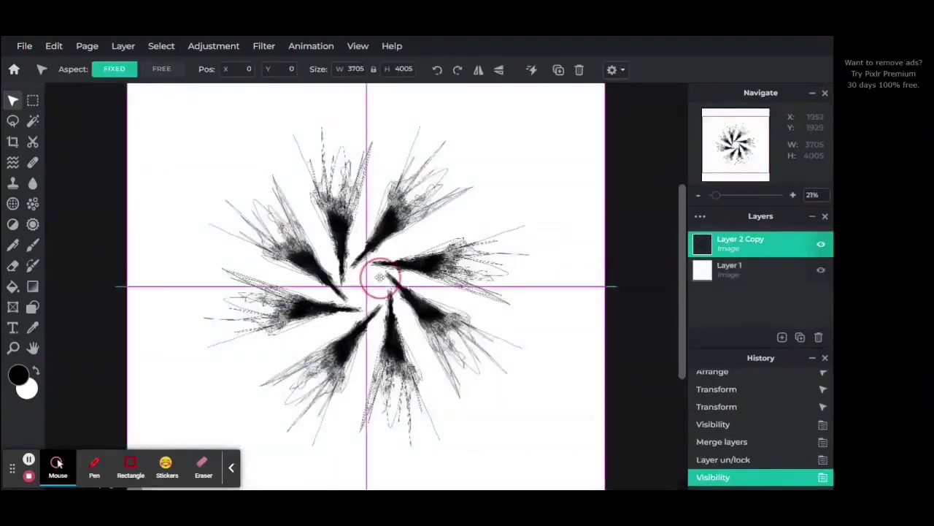
# - Try a Liquify swirl with brush size 500 on the centre of the burst, and undo it
pyautogui.click(12, 162)
pyautogui.click(196, 69)
pyautogui.click(287, 69)
pyautogui.moveTo(234, 94); pyautogui.dragTo(294, 90)
pyautogui.click(282, 69)
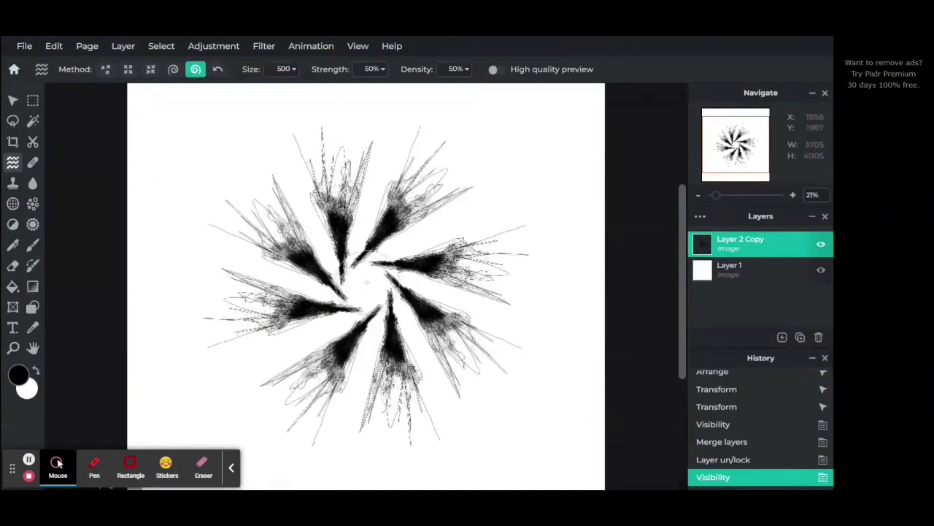
pyautogui.click(367, 288)
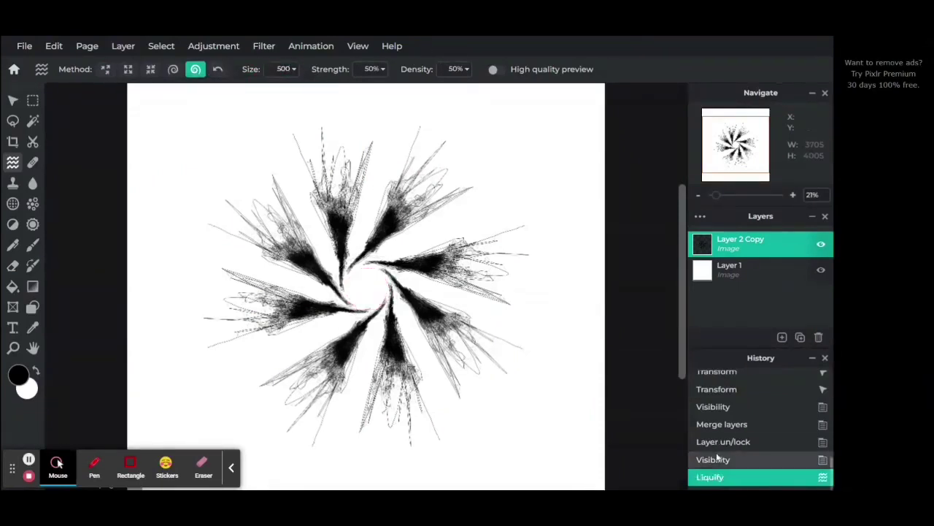
pyautogui.click(716, 459)
# - Try enlarging the centre of the burst with Liquify at 100% strength, and undo it
pyautogui.click(128, 69)
pyautogui.click(373, 68)
pyautogui.moveTo(336, 91); pyautogui.dragTo(370, 90)
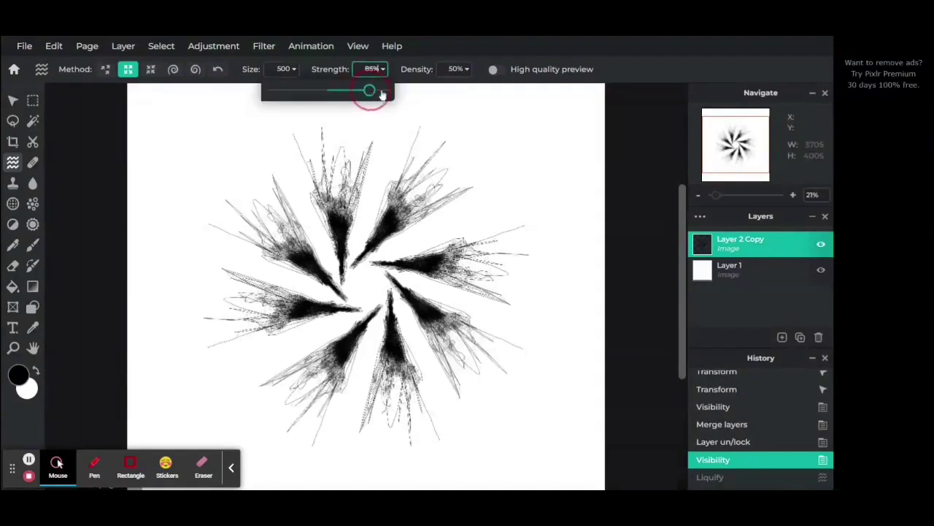
pyautogui.click(365, 286)
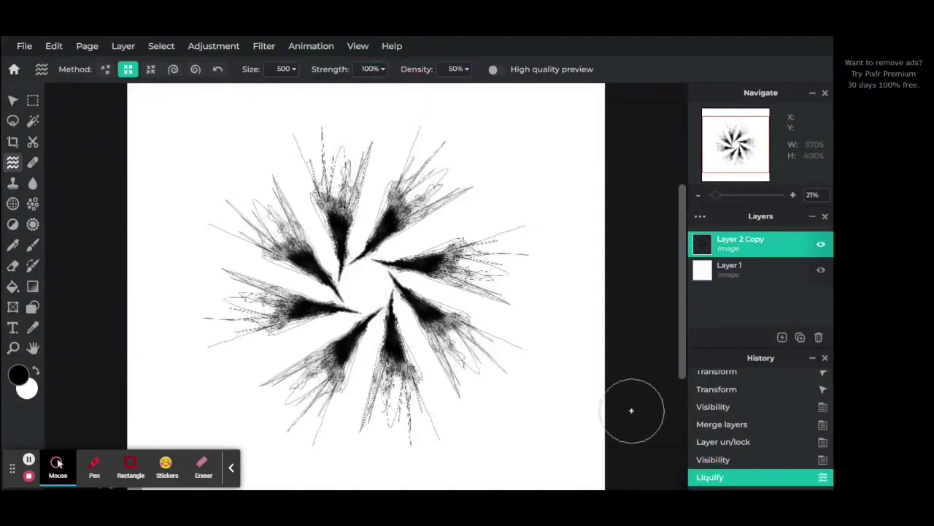
pyautogui.hotkey('ctrl', 'z')
# - Pull the inner tips of the burst together at the centre with the Liquify shrink method
pyautogui.click(151, 69)
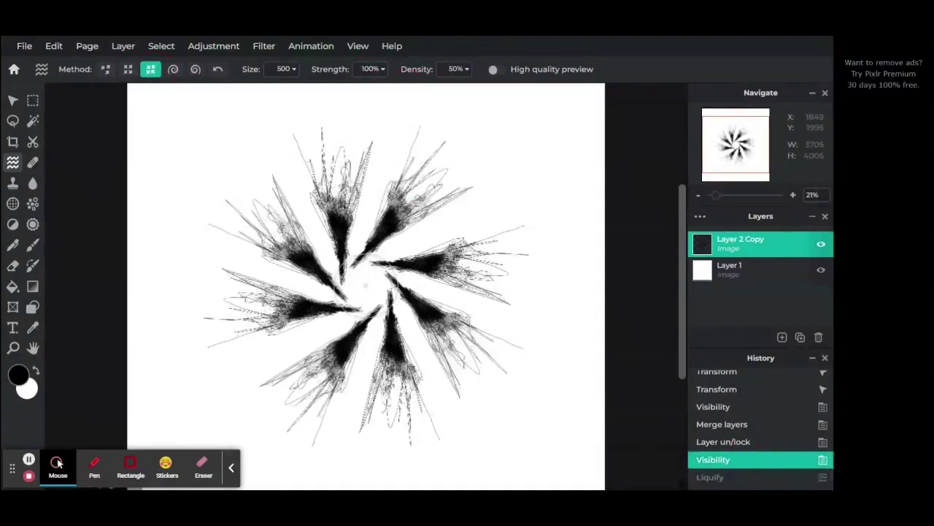
pyautogui.click(364, 286)
# - Swirl the very centre of the burst with the Liquify swirl method at brush size 314
pyautogui.click(196, 68)
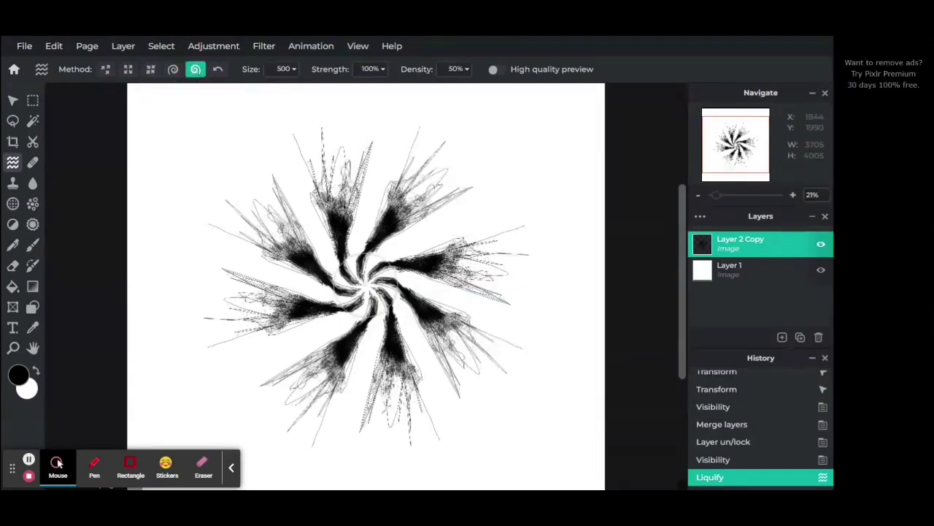
pyautogui.click(288, 68)
pyautogui.moveTo(292, 90); pyautogui.dragTo(253, 87)
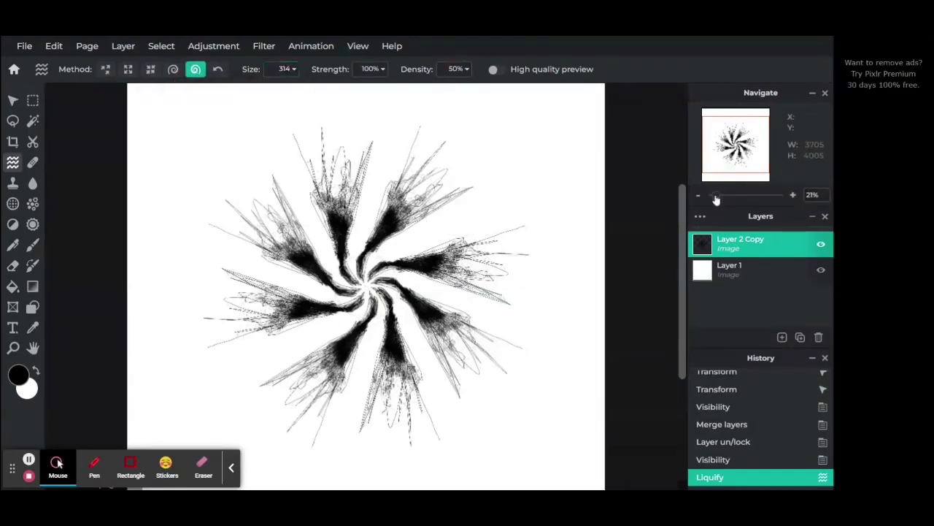
pyautogui.moveTo(715, 196); pyautogui.dragTo(730, 196)
pyautogui.moveTo(367, 287); pyautogui.dragTo(368, 288)
pyautogui.hotkey('ctrl', 'z')
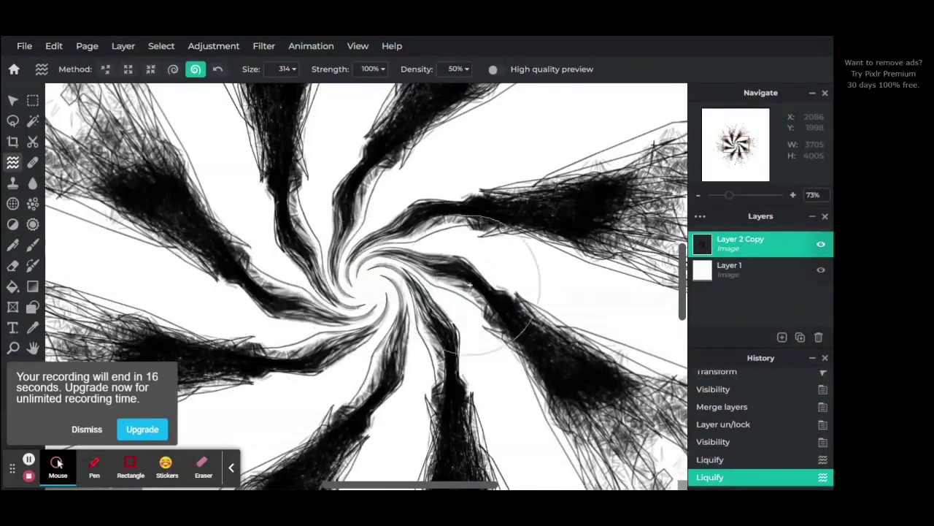
pyautogui.moveTo(730, 195); pyautogui.dragTo(716, 197)
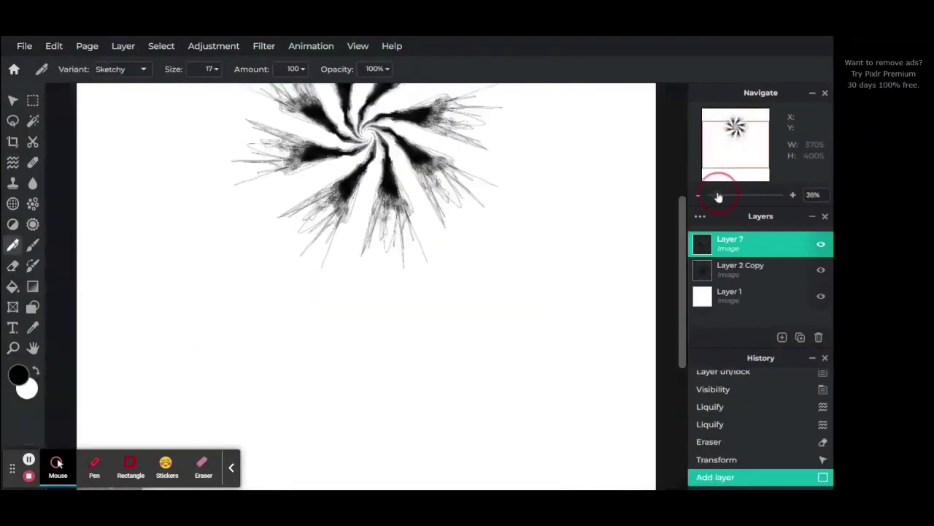
# - Draw a thick curved, looping shape below the flower on Layer 7 with the Sketchy pen at size 17
pyautogui.moveTo(718, 197); pyautogui.dragTo(715, 196)
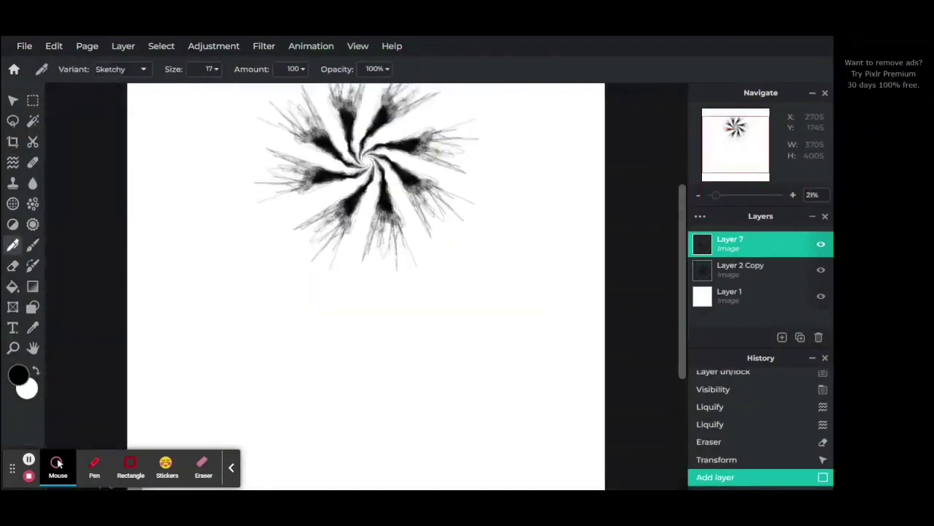
pyautogui.moveTo(475, 252); pyautogui.dragTo(432, 371)
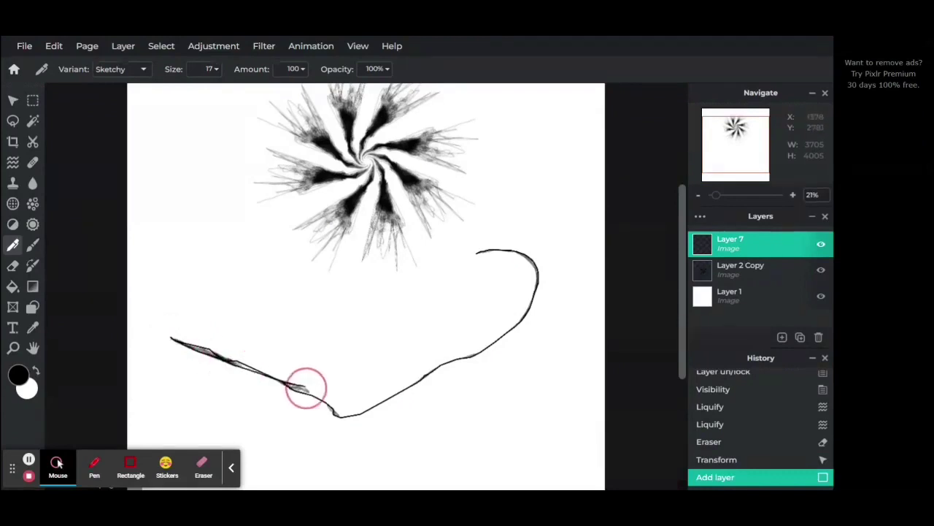
pyautogui.moveTo(306, 387)
pyautogui.mouseDown()
pyautogui.moveTo(410, 389)
pyautogui.moveTo(516, 337)
pyautogui.moveTo(447, 267)
pyautogui.mouseUp()
pyautogui.moveTo(536, 239)
pyautogui.mouseDown()
pyautogui.moveTo(450, 335)
pyautogui.moveTo(554, 260)
pyautogui.moveTo(497, 390)
pyautogui.moveTo(404, 353)
pyautogui.moveTo(249, 379)
pyautogui.moveTo(406, 418)
pyautogui.moveTo(513, 354)
pyautogui.moveTo(446, 370)
pyautogui.moveTo(538, 266)
pyautogui.mouseUp()
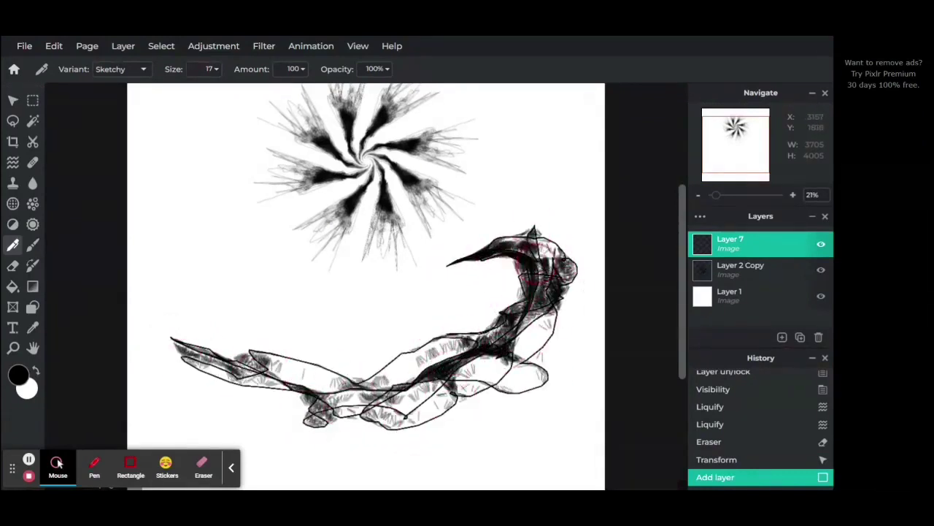
# - Set the pen size to 6 and sketch fine loops over and around the curved shape
pyautogui.click(198, 74)
pyautogui.write('6')
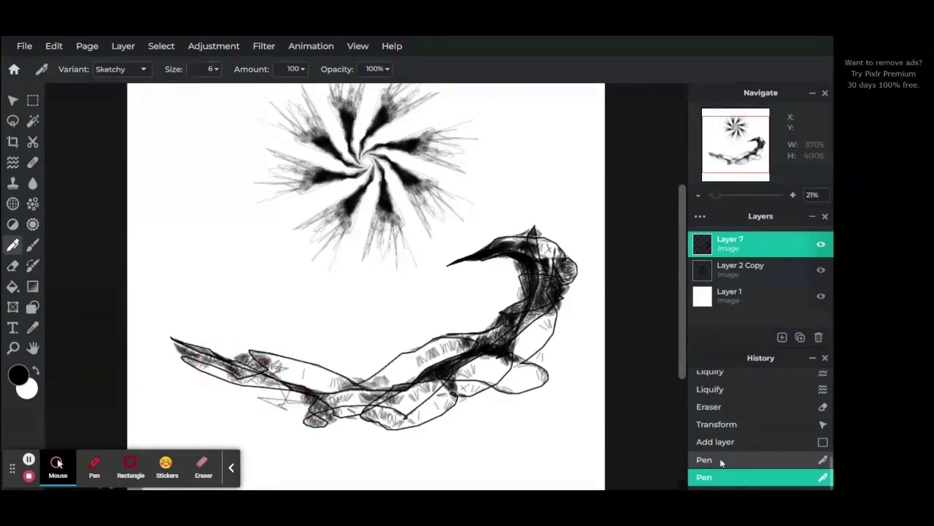
pyautogui.moveTo(150, 306)
pyautogui.mouseDown()
pyautogui.moveTo(253, 354)
pyautogui.moveTo(268, 396)
pyautogui.moveTo(343, 358)
pyautogui.moveTo(349, 429)
pyautogui.moveTo(389, 420)
pyautogui.moveTo(430, 365)
pyautogui.mouseUp()
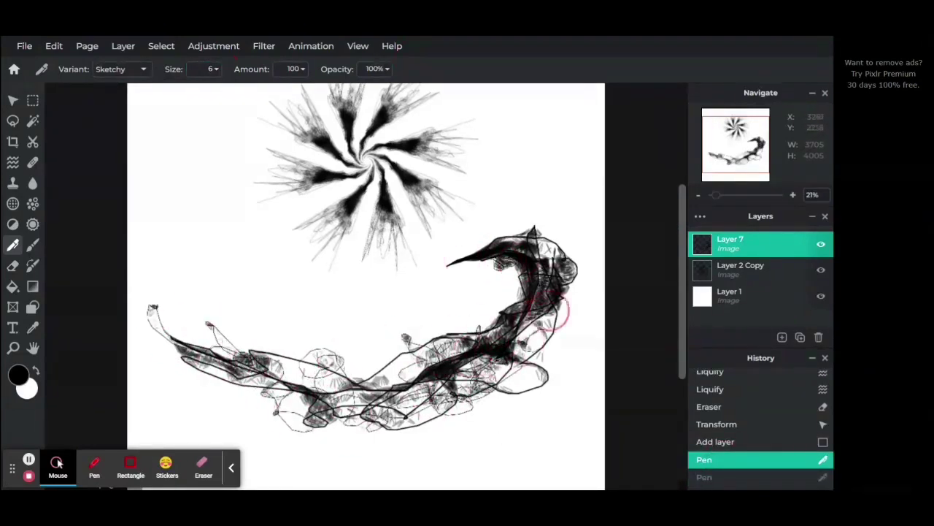
pyautogui.moveTo(573, 318); pyautogui.dragTo(580, 300)
# - Scale the curved sketch down to about 912 × 450 and place it at the lower left edge of the canvas
pyautogui.press('v')
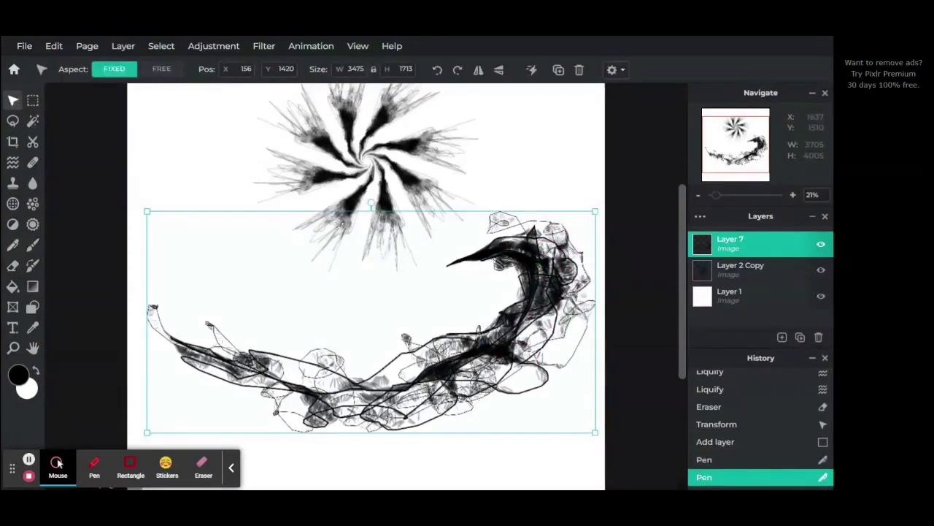
pyautogui.moveTo(595, 212); pyautogui.dragTo(365, 323)
pyautogui.moveTo(319, 373); pyautogui.dragTo(501, 334)
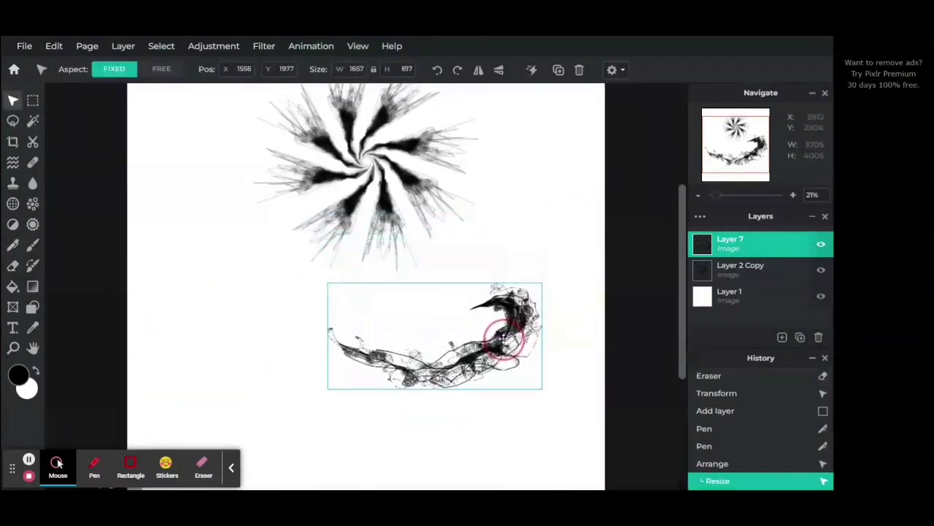
pyautogui.click(712, 196)
pyautogui.moveTo(523, 281); pyautogui.dragTo(246, 398)
# - Duplicate the curved sketch, rotate the copy left, and place it just below and left of the flower
pyautogui.click(800, 336)
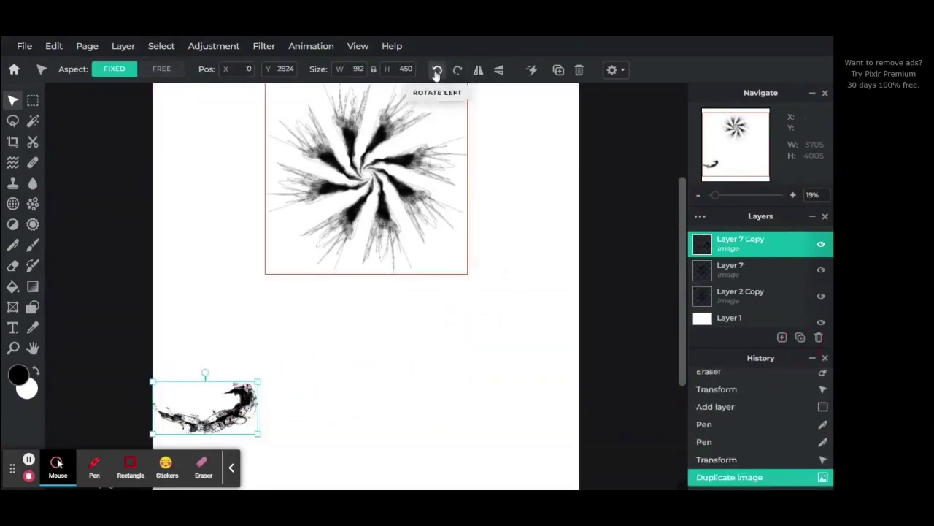
pyautogui.click(437, 69)
pyautogui.moveTo(458, 238); pyautogui.dragTo(297, 308)
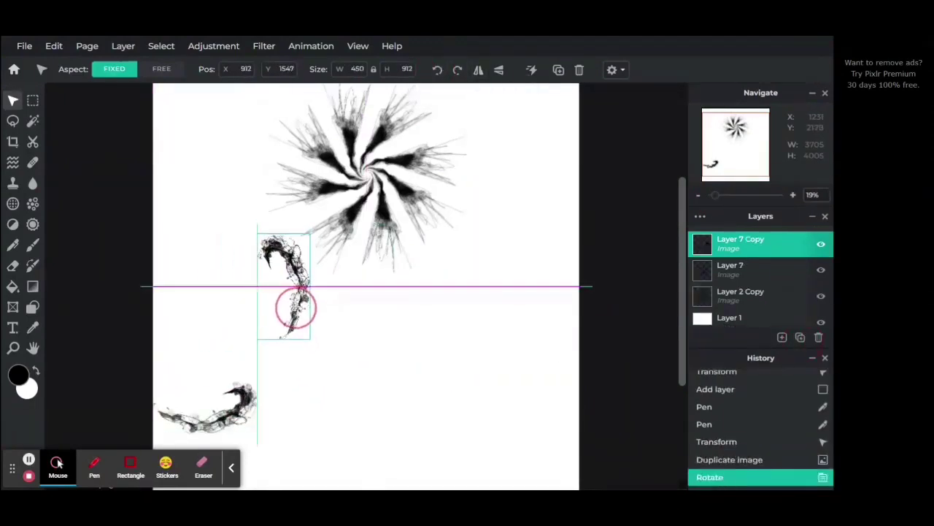
# - Move the original curved sketch slightly lower along the left edge, and put a duplicate of it on top of the layer stack
pyautogui.moveTo(244, 395)
pyautogui.mouseDown()
pyautogui.moveTo(243, 425)
pyautogui.moveTo(242, 411)
pyautogui.mouseUp()
pyautogui.click(292, 299)
pyautogui.click(239, 414)
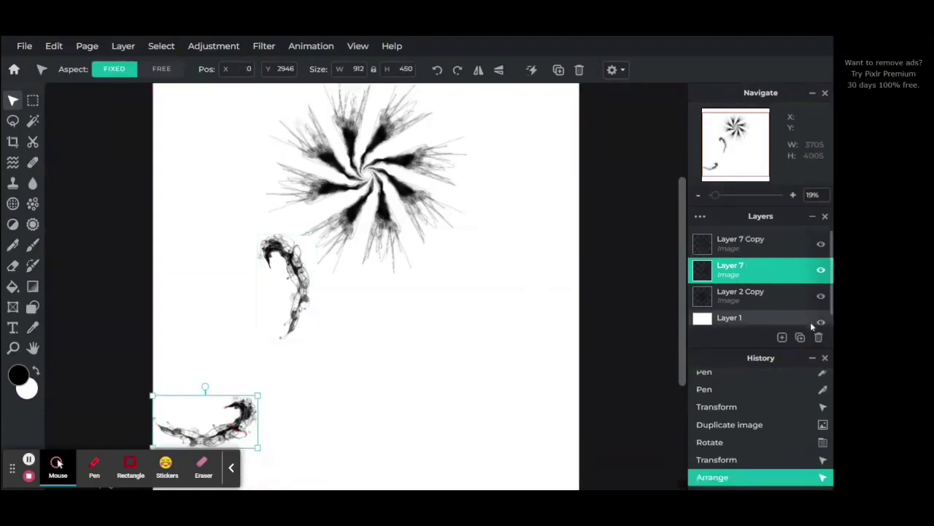
pyautogui.click(801, 336)
pyautogui.moveTo(737, 269); pyautogui.dragTo(734, 249)
# - Flip the new copy horizontally and vertically, and move it straight up to the upper left of the canvas
pyautogui.click(478, 69)
pyautogui.click(499, 69)
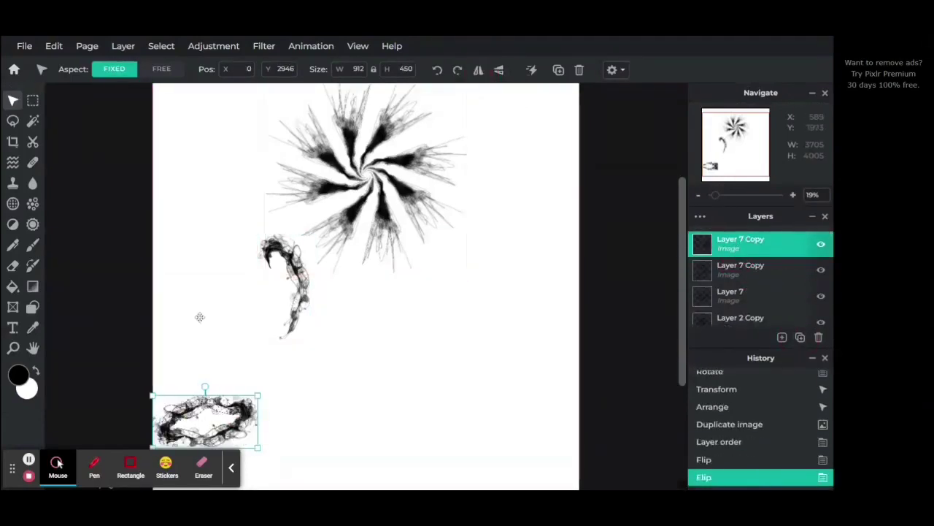
pyautogui.moveTo(175, 422); pyautogui.dragTo(175, 125)
# - Merge the three curved sketch layers into a single layer
pyautogui.click(734, 246)
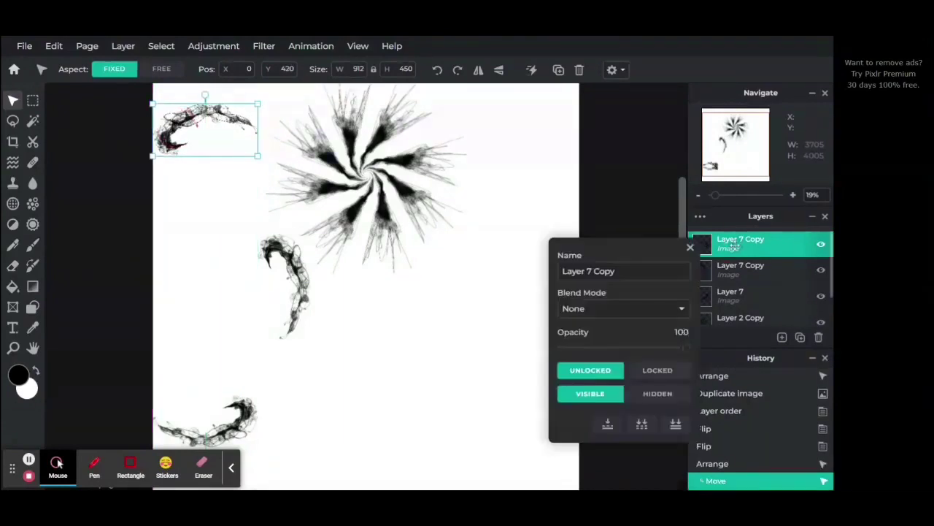
pyautogui.click(607, 423)
pyautogui.click(727, 246)
pyautogui.click(608, 430)
# - Scale the merged curved sketches down to about 553 × 1208 and place them to the right of the flower
pyautogui.moveTo(312, 102); pyautogui.dragTo(241, 223)
pyautogui.moveTo(227, 334); pyautogui.dragTo(542, 195)
pyautogui.moveTo(557, 114); pyautogui.dragTo(534, 149)
pyautogui.moveTo(520, 234); pyautogui.dragTo(516, 170)
pyautogui.moveTo(714, 196); pyautogui.dragTo(722, 195)
pyautogui.moveTo(732, 149); pyautogui.dragTo(755, 124)
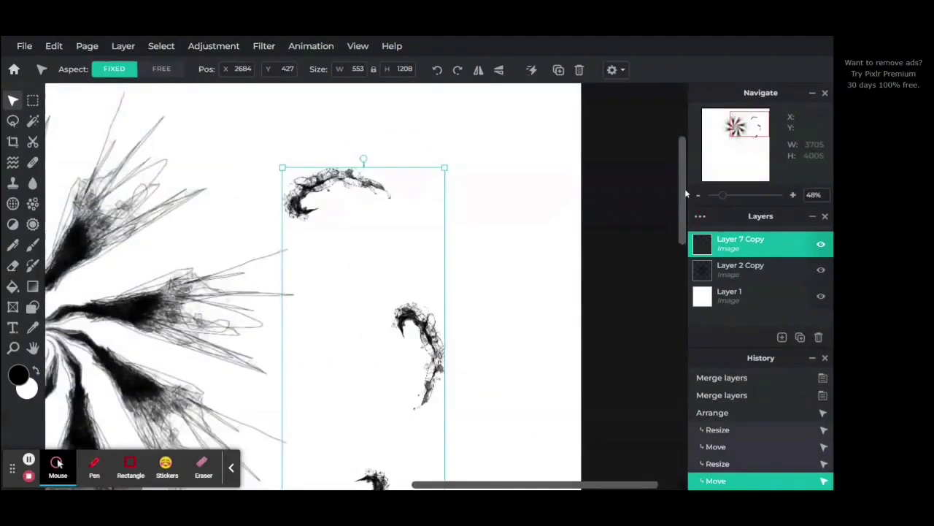
# - Add an empty layer and sketch a rough black horizontal band across the canvas below the flower, with thin spikes rising from it
pyautogui.click(626, 203)
pyautogui.moveTo(723, 195); pyautogui.dragTo(715, 200)
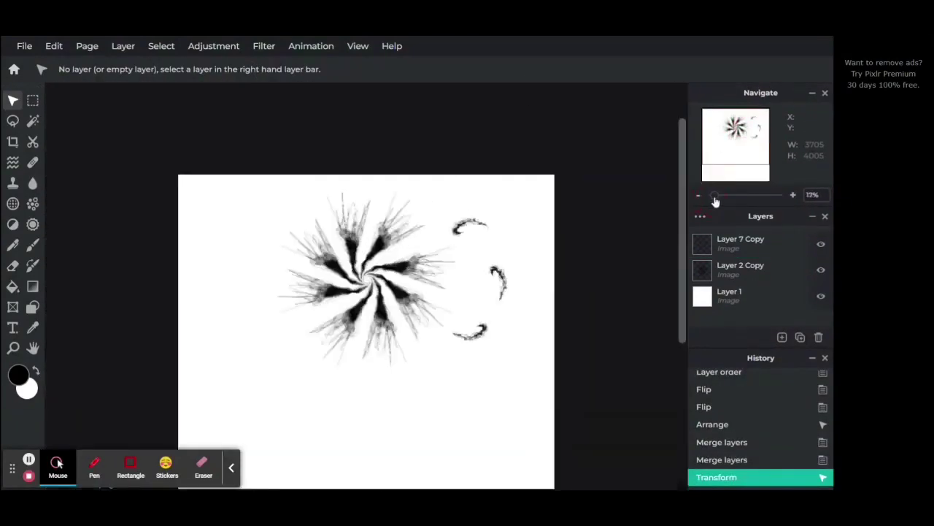
pyautogui.click(782, 336)
pyautogui.click(355, 256)
pyautogui.press('b')
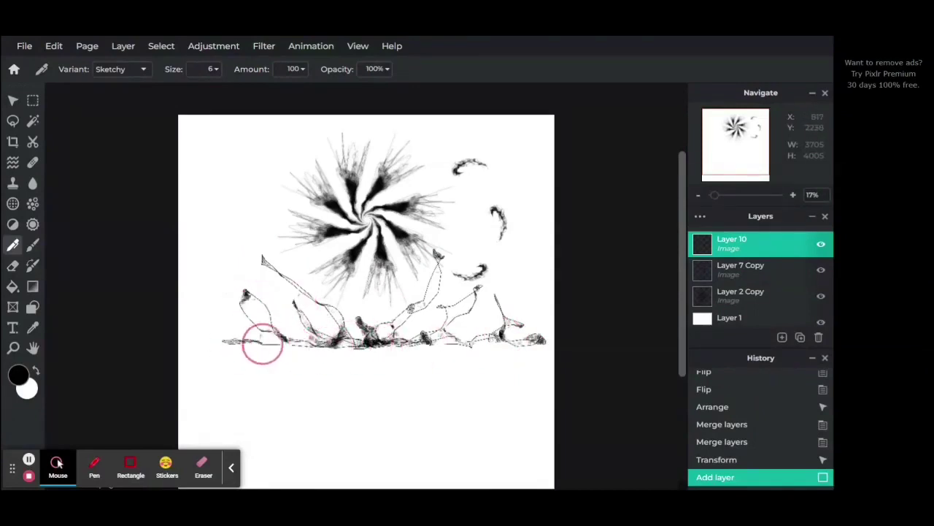
pyautogui.moveTo(390, 346); pyautogui.dragTo(430, 346)
pyautogui.moveTo(541, 340); pyautogui.dragTo(340, 343)
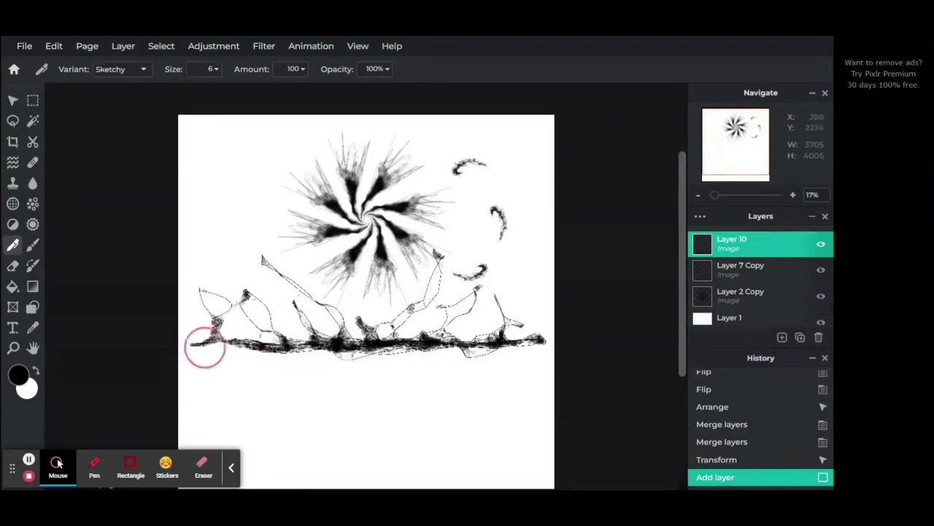
# - Set the Sketchy pen size to 3 and fill the area just above the band with finer tangled strokes
pyautogui.click(209, 69)
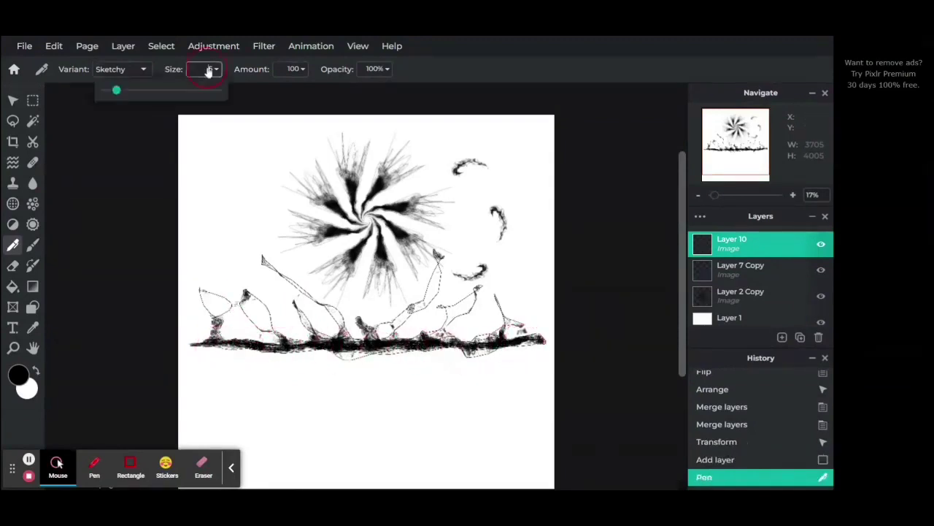
pyautogui.click(108, 93)
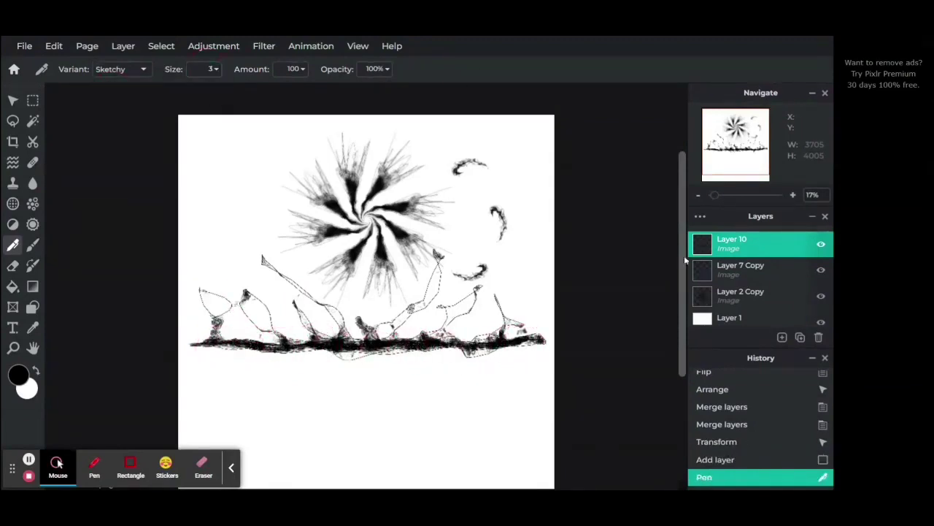
pyautogui.click(820, 269)
pyautogui.click(820, 270)
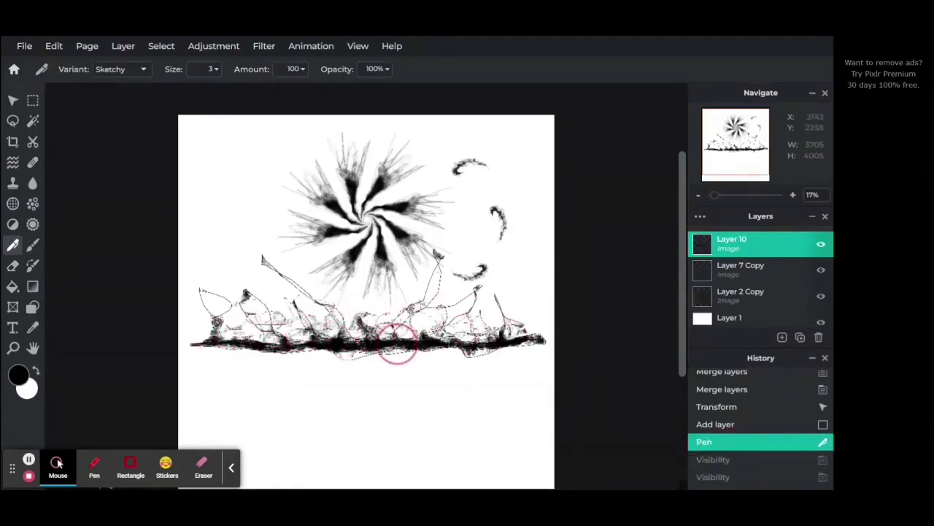
pyautogui.moveTo(480, 343); pyautogui.dragTo(474, 329)
# - Scale the horizontal band proportionally to 3705 × 1155 so it spans the full canvas width
pyautogui.click(13, 101)
pyautogui.moveTo(545, 258); pyautogui.dragTo(557, 253)
pyautogui.moveTo(498, 318); pyautogui.dragTo(488, 324)
pyautogui.moveTo(544, 371); pyautogui.dragTo(549, 375)
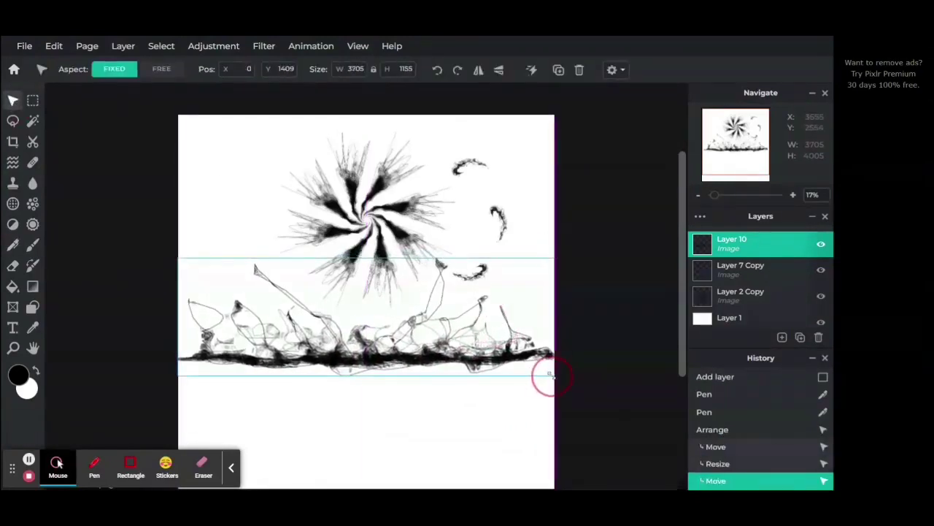
# - Squash the band's height to 982 with free aspect, keeping its width, and move it up to Y 1434
pyautogui.moveTo(521, 335); pyautogui.dragTo(520, 342)
pyautogui.click(162, 69)
pyautogui.moveTo(555, 263); pyautogui.dragTo(555, 279)
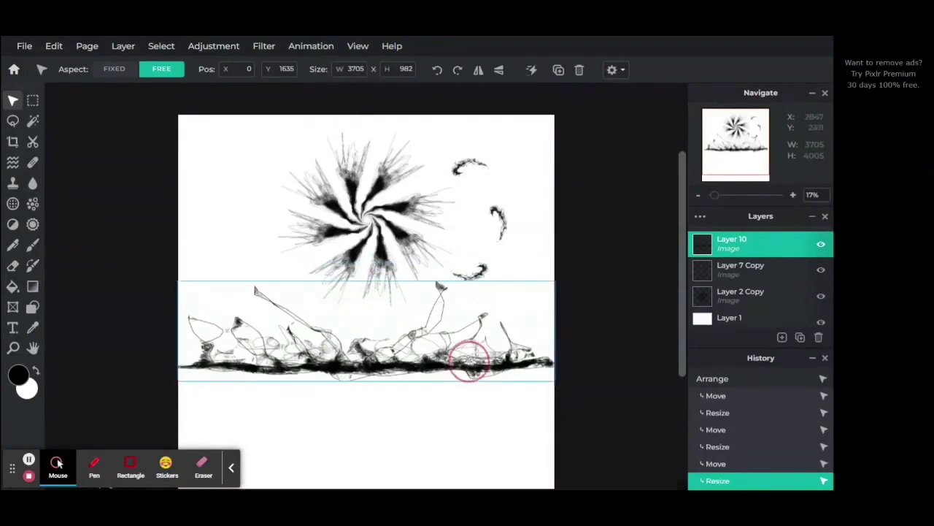
pyautogui.moveTo(468, 361); pyautogui.dragTo(468, 339)
pyautogui.click(605, 314)
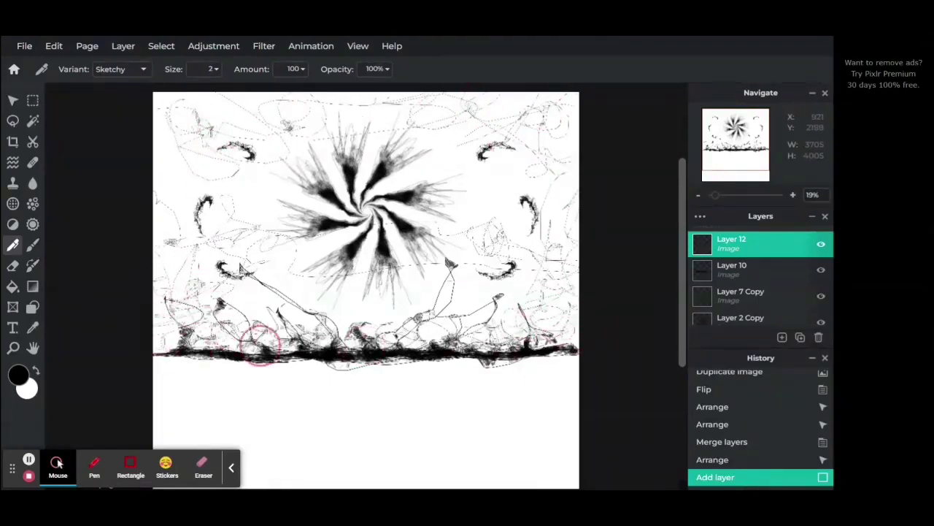
# - Undo the fine scribbles around the flower, and set the Sketchy pen to size 9 and amount 23
pyautogui.moveTo(490, 325); pyautogui.dragTo(493, 321)
pyautogui.hotkey('ctrl', 'z')
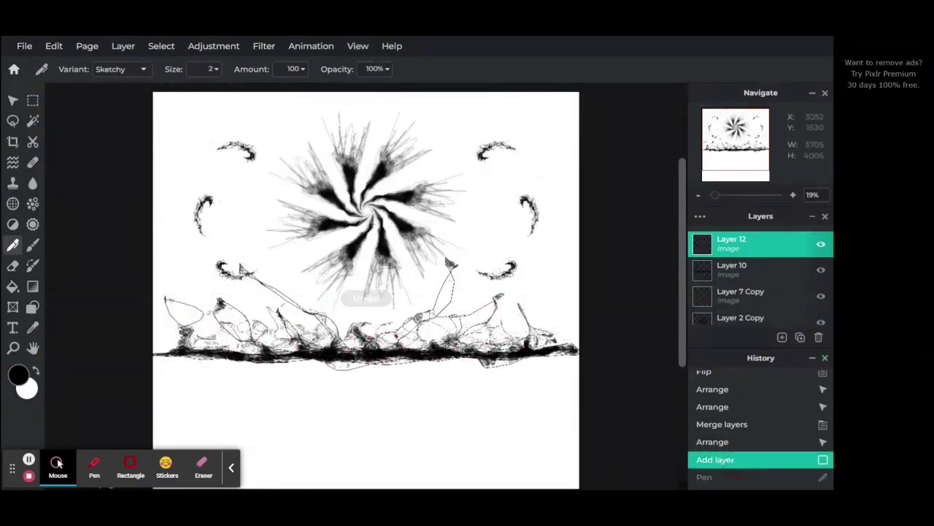
pyautogui.click(216, 70)
pyautogui.click(116, 92)
pyautogui.click(300, 71)
pyautogui.click(215, 90)
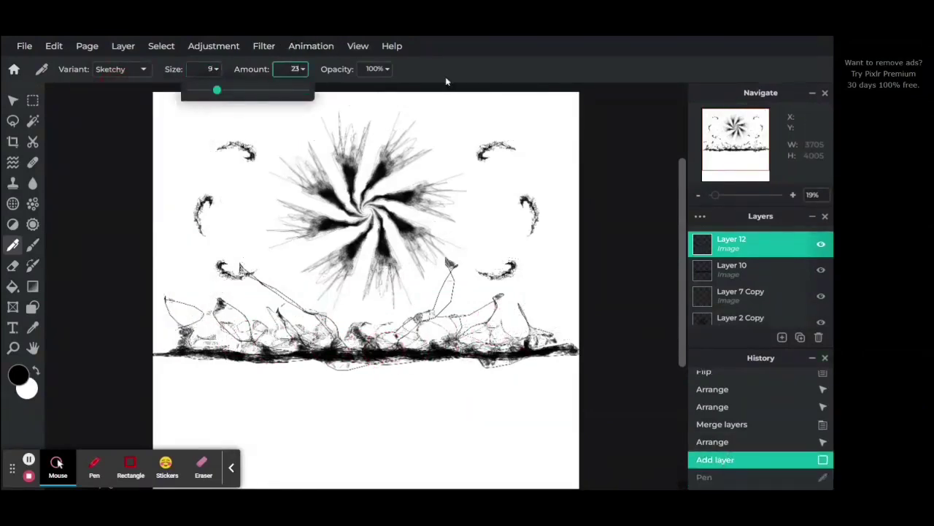
pyautogui.click(468, 80)
# - Draw long, loose cloud-like lines with the Sketchy pen across the sky around and behind the flower
pyautogui.click(111, 265)
pyautogui.hotkey('ctrl', 'y')
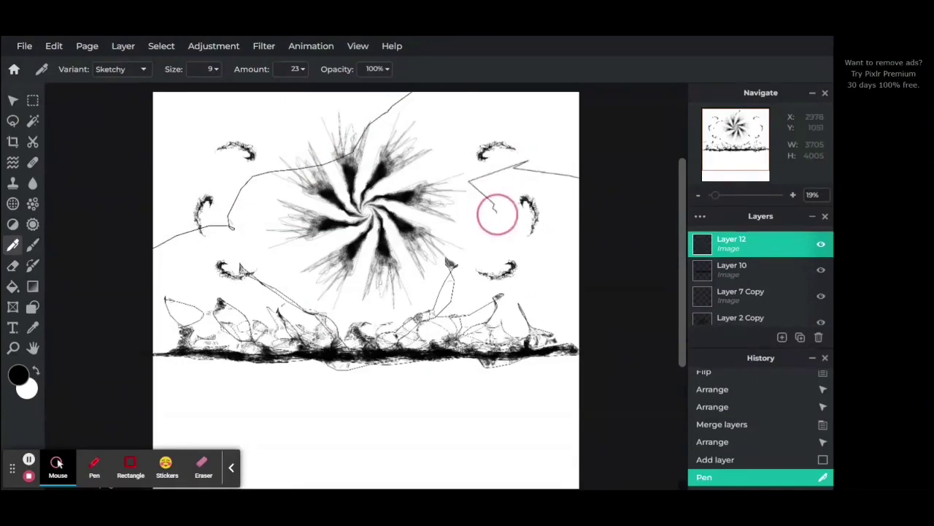
pyautogui.hotkey('ctrl', 'z')
pyautogui.hotkey('ctrl', 'y')
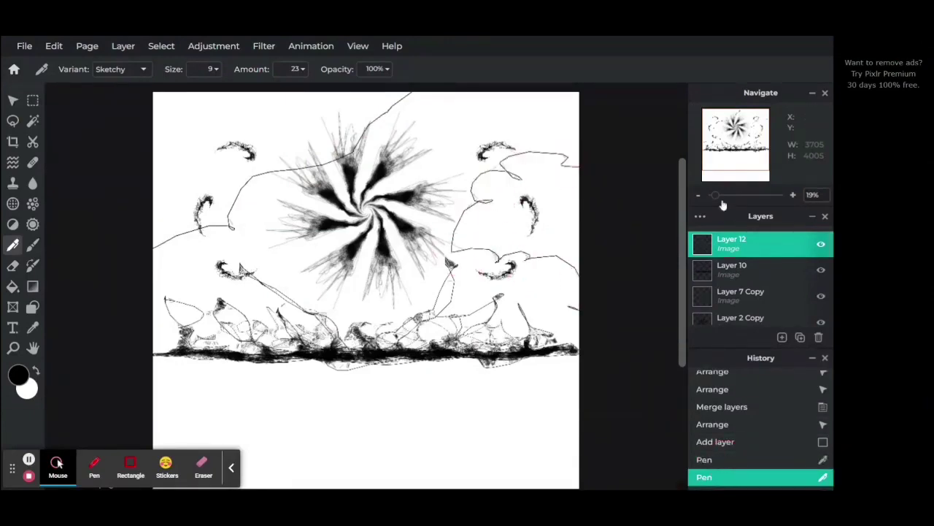
pyautogui.moveTo(716, 195); pyautogui.dragTo(714, 198)
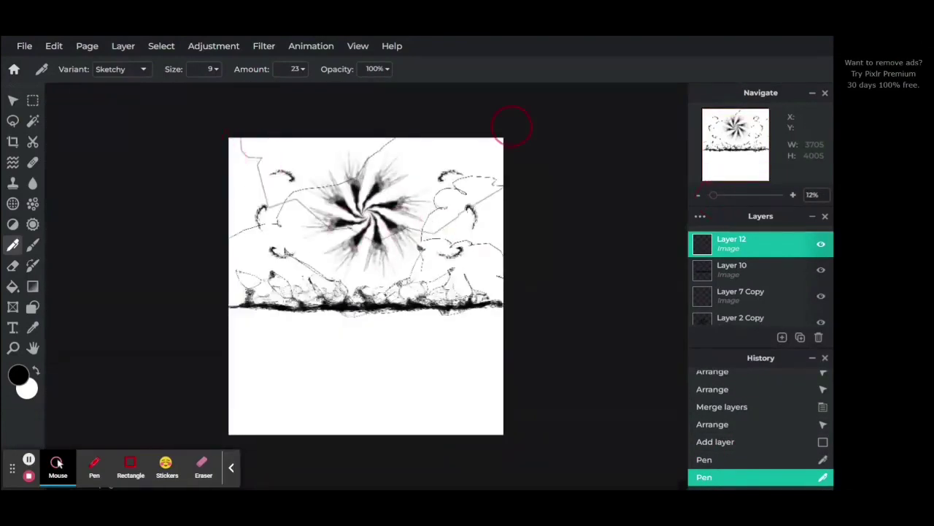
pyautogui.hotkey('ctrl', 'z')
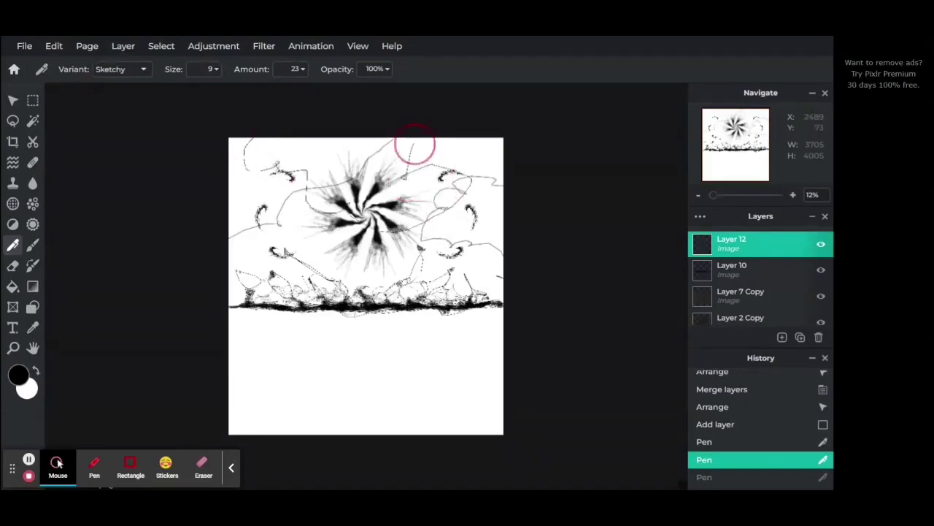
pyautogui.hotkey('ctrl', 'y')
# - Move the cloud-line layer directly above the white background layer and soften it with the Blur filter
pyautogui.moveTo(713, 196); pyautogui.dragTo(715, 197)
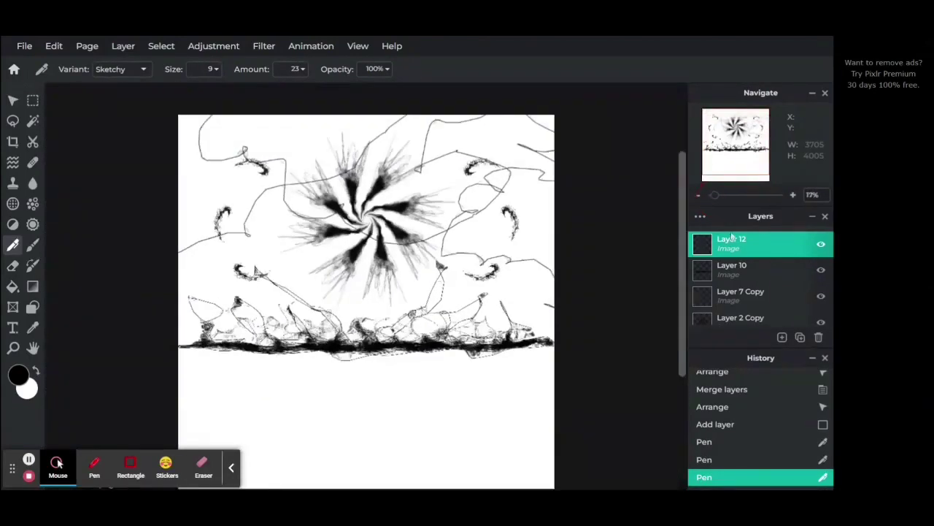
pyautogui.moveTo(732, 236); pyautogui.dragTo(729, 292)
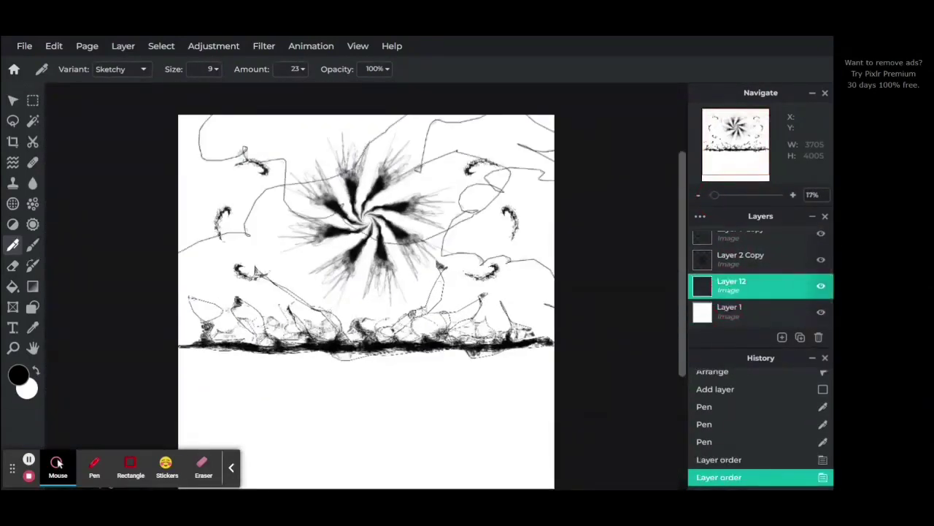
pyautogui.press('v')
pyautogui.click(263, 46)
pyautogui.moveTo(272, 86)
pyautogui.click(424, 103)
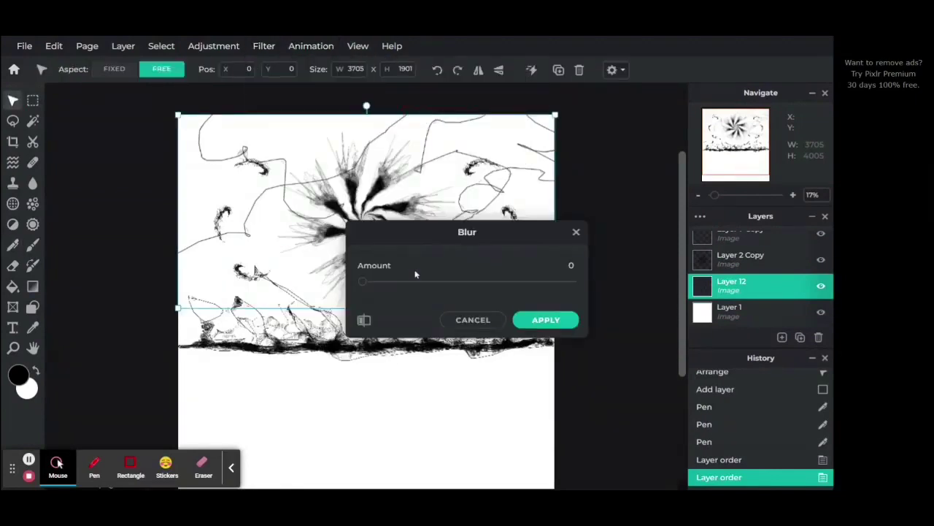
pyautogui.moveTo(415, 279); pyautogui.dragTo(536, 292)
pyautogui.click(547, 320)
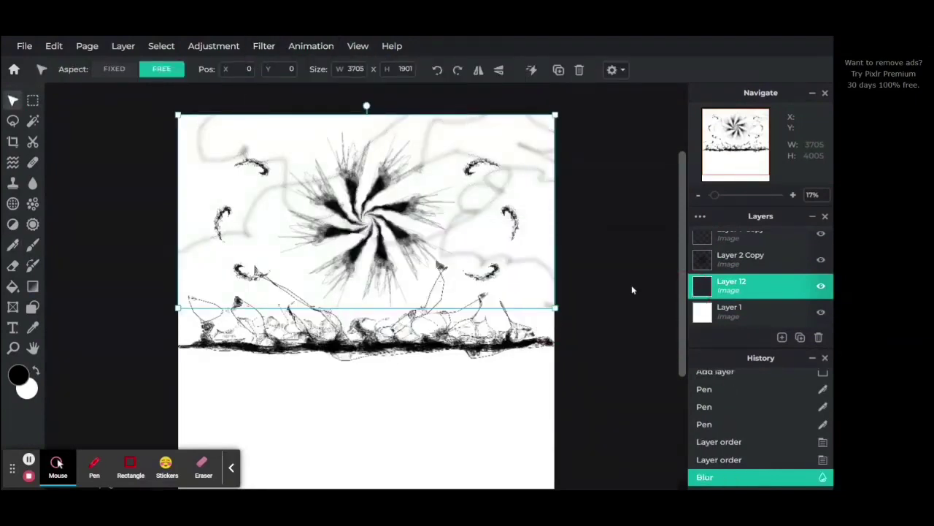
pyautogui.click(595, 298)
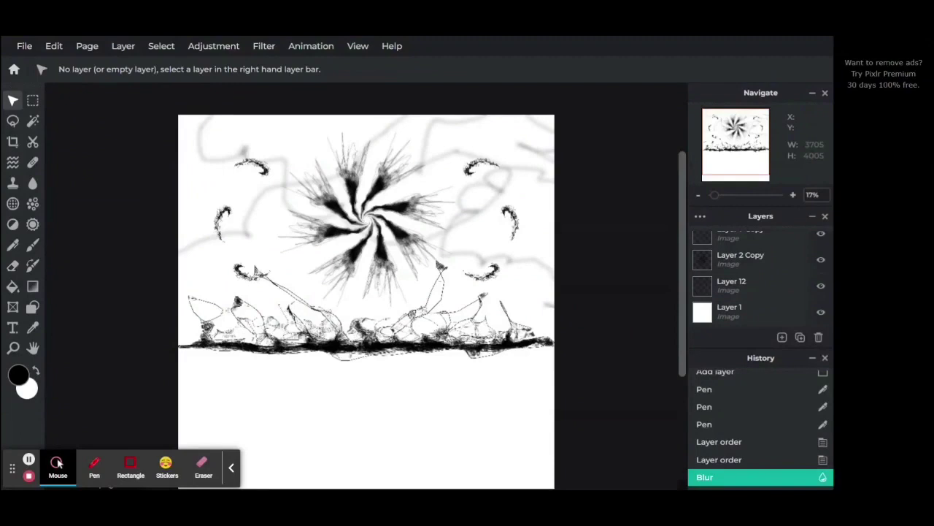
# - Add an empty layer on top and sketch a thick curved smile about 513 × 272 in the blank area below the band
pyautogui.scroll(2, 763, 271)
pyautogui.click(763, 247)
pyautogui.click(782, 338)
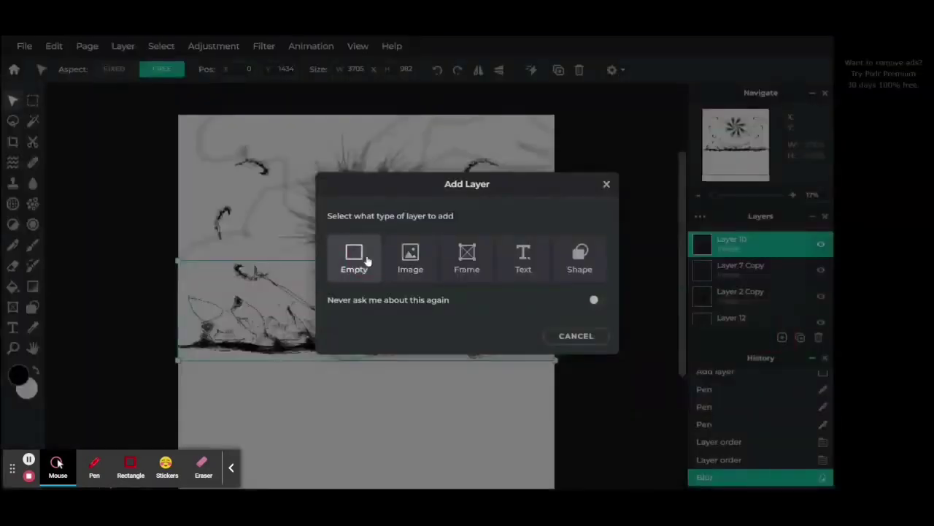
pyautogui.click(367, 260)
pyautogui.moveTo(732, 150); pyautogui.dragTo(726, 173)
pyautogui.click(13, 245)
pyautogui.click(719, 196)
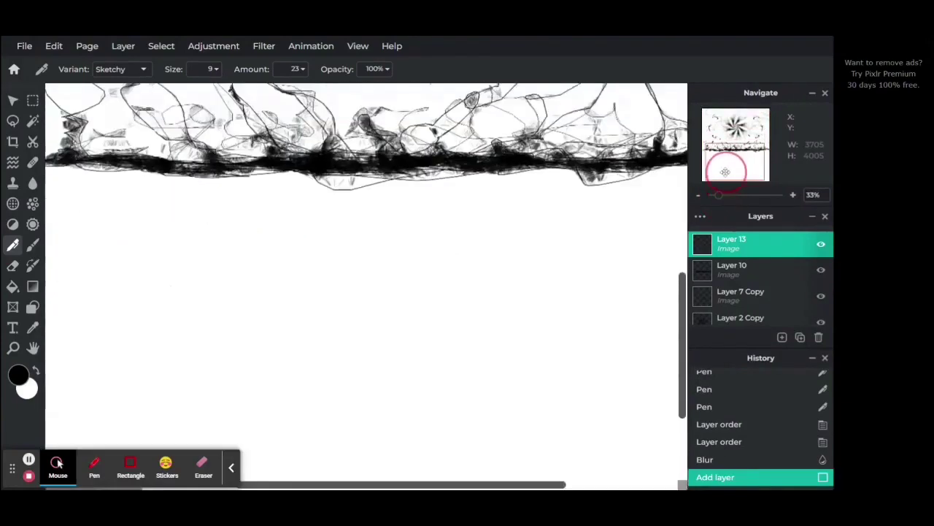
pyautogui.moveTo(294, 407); pyautogui.dragTo(353, 369)
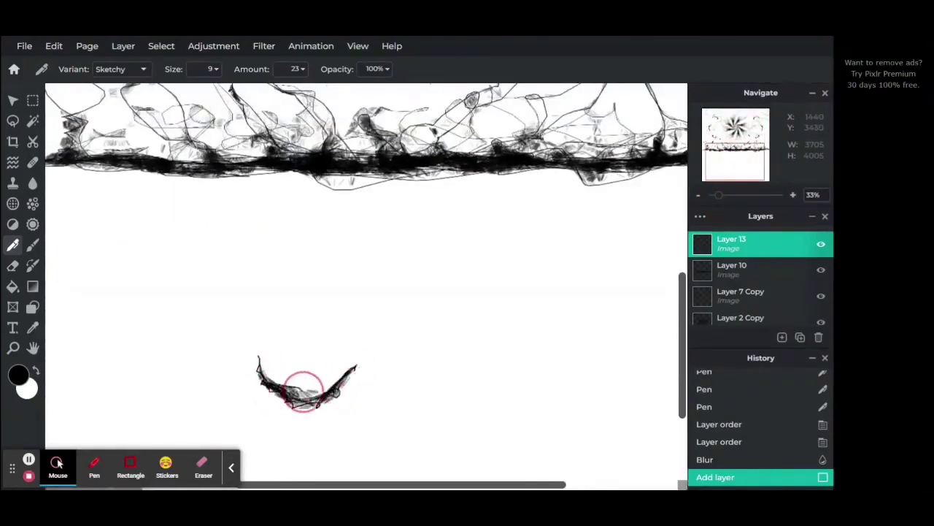
pyautogui.moveTo(303, 392); pyautogui.dragTo(314, 394)
# - Draw a slanted eye above the smile, then select it with a rectangular marquee and adjust its placement
pyautogui.press('v')
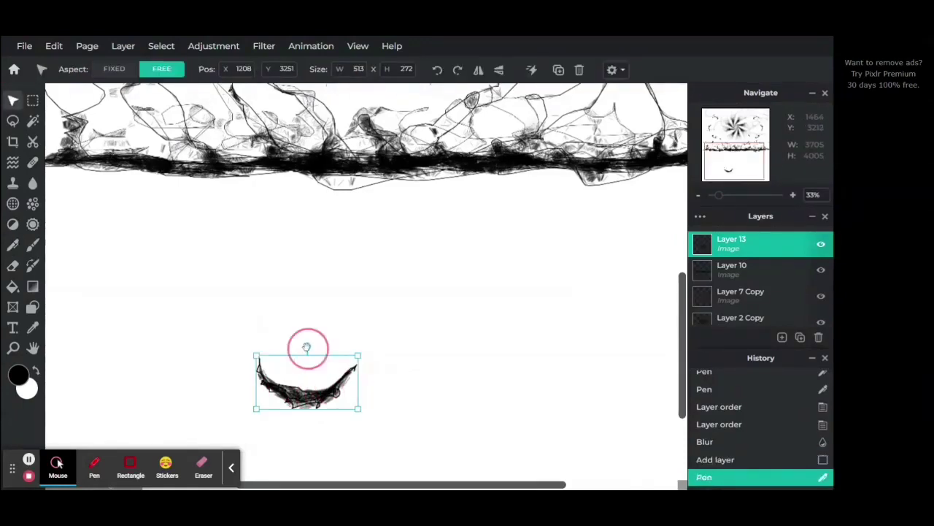
pyautogui.moveTo(307, 348)
pyautogui.mouseDown()
pyautogui.moveTo(285, 321)
pyautogui.moveTo(300, 343)
pyautogui.mouseUp()
pyautogui.press('b')
pyautogui.click(32, 100)
pyautogui.moveTo(230, 278)
pyautogui.mouseDown()
pyautogui.moveTo(334, 359)
pyautogui.moveTo(326, 350)
pyautogui.mouseUp()
pyautogui.press('v')
pyautogui.click(93, 71)
pyautogui.moveTo(335, 278); pyautogui.dragTo(328, 269)
# - Duplicate the eye-and-smile layer, flip the copy horizontally, and place it at X 1195, Y 2870 so the two smiles overlap
pyautogui.moveTo(286, 326); pyautogui.dragTo(398, 325)
pyautogui.click(391, 314)
pyautogui.click(536, 307)
pyautogui.click(800, 338)
pyautogui.click(479, 69)
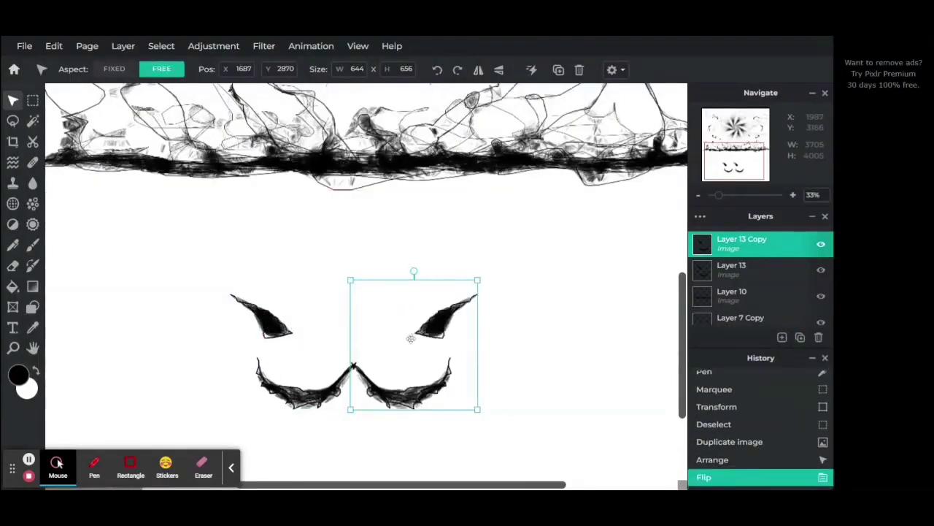
pyautogui.moveTo(398, 394); pyautogui.dragTo(400, 393)
pyautogui.click(32, 100)
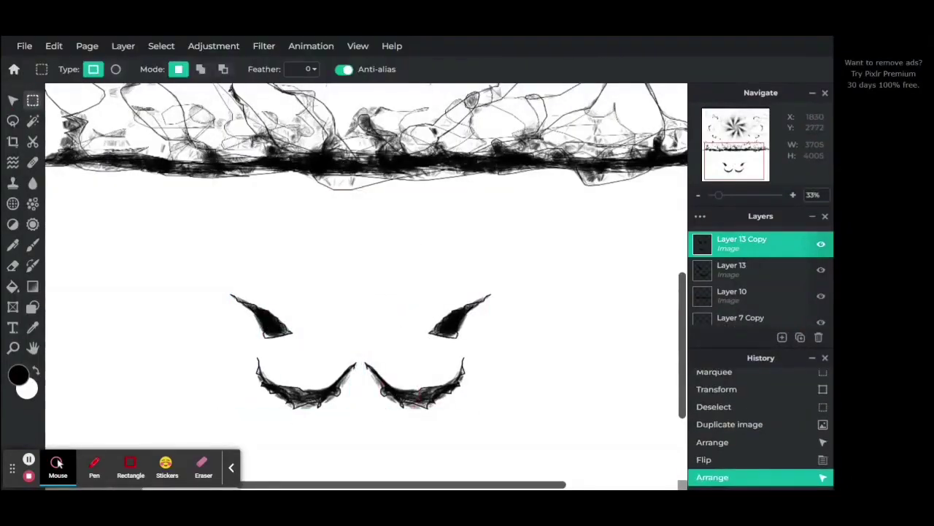
pyautogui.click(12, 100)
pyautogui.moveTo(454, 326); pyautogui.dragTo(344, 325)
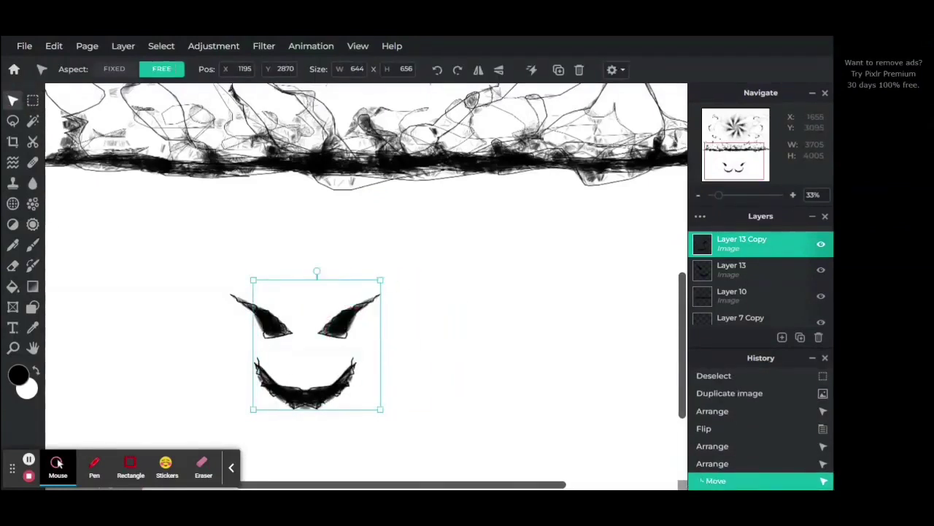
# - Erase the duplicated smile from the copy and merge the two face layers into one
pyautogui.click(731, 248)
pyautogui.click(12, 266)
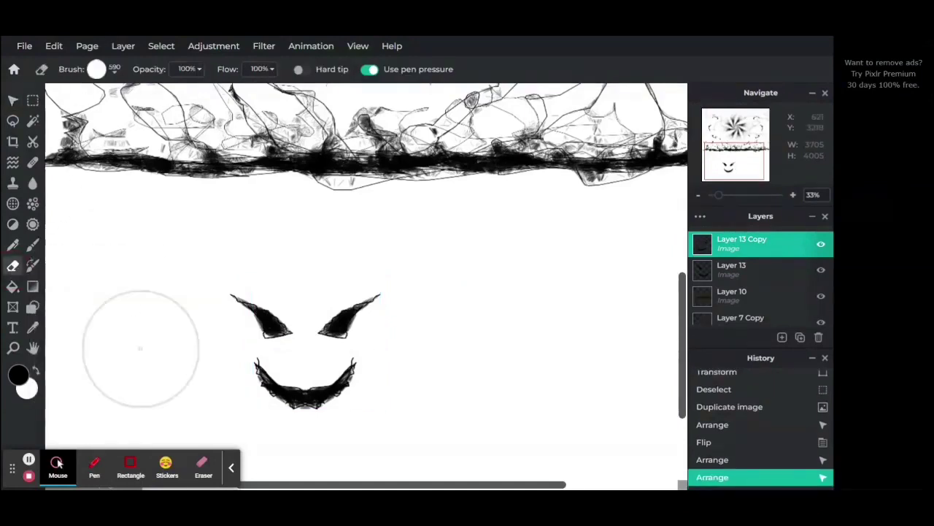
pyautogui.moveTo(191, 385)
pyautogui.mouseDown()
pyautogui.moveTo(346, 406)
pyautogui.moveTo(219, 399)
pyautogui.mouseUp()
pyautogui.click(13, 101)
pyautogui.rightClick(743, 244)
pyautogui.click(607, 431)
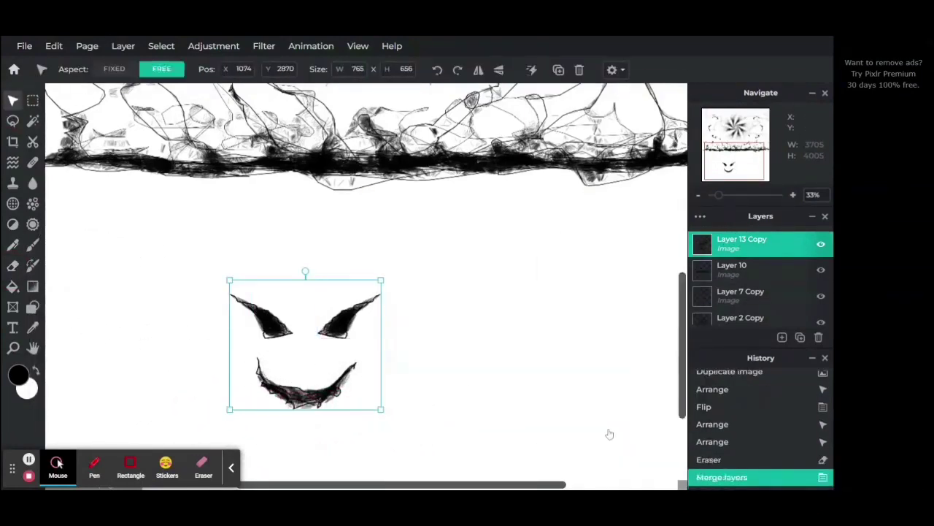
# - Scribble a tangled mass of lines below the two small faces, and overlay it with thick Sketchy pen strokes at size 33 and amount 100
pyautogui.click(716, 195)
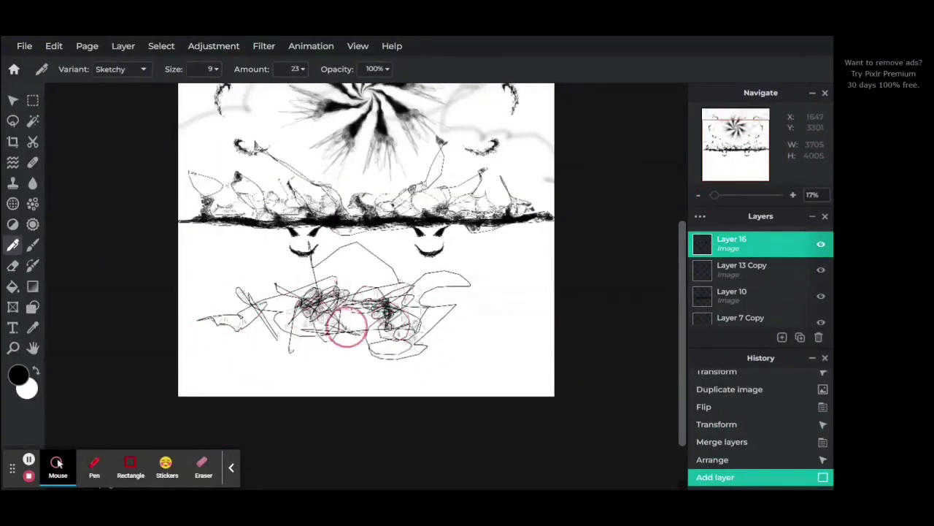
pyautogui.moveTo(365, 271); pyautogui.dragTo(395, 238)
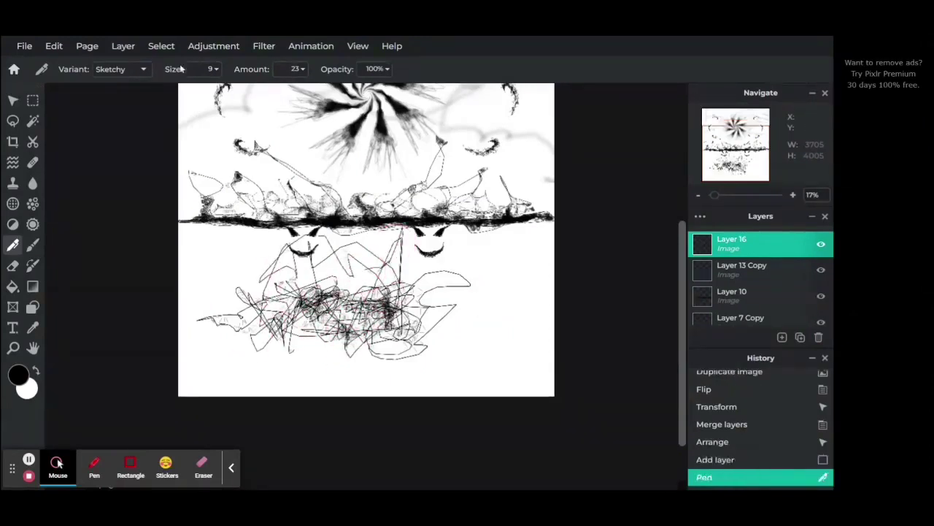
pyautogui.click(196, 70)
pyautogui.write('33')
pyautogui.press('Tab')
pyautogui.write('100')
pyautogui.press('Return')
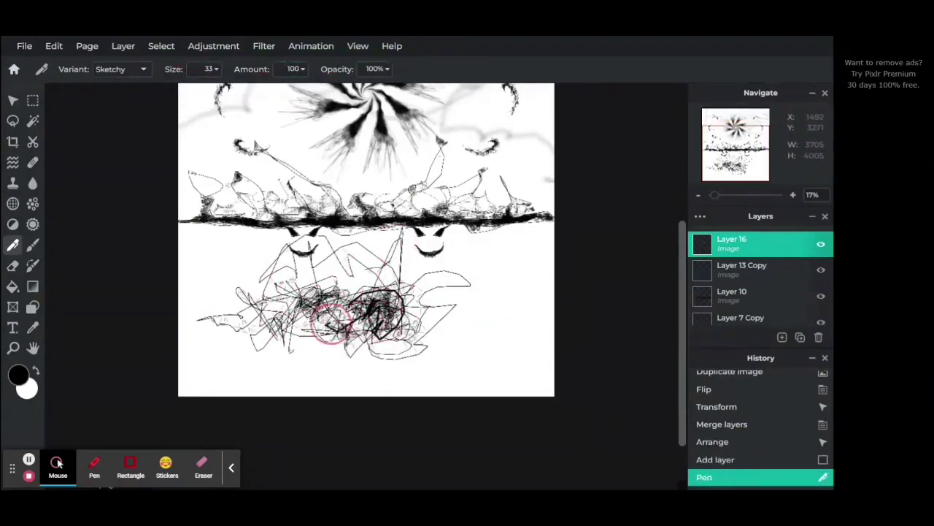
pyautogui.hotkey('ctrl', 'z')
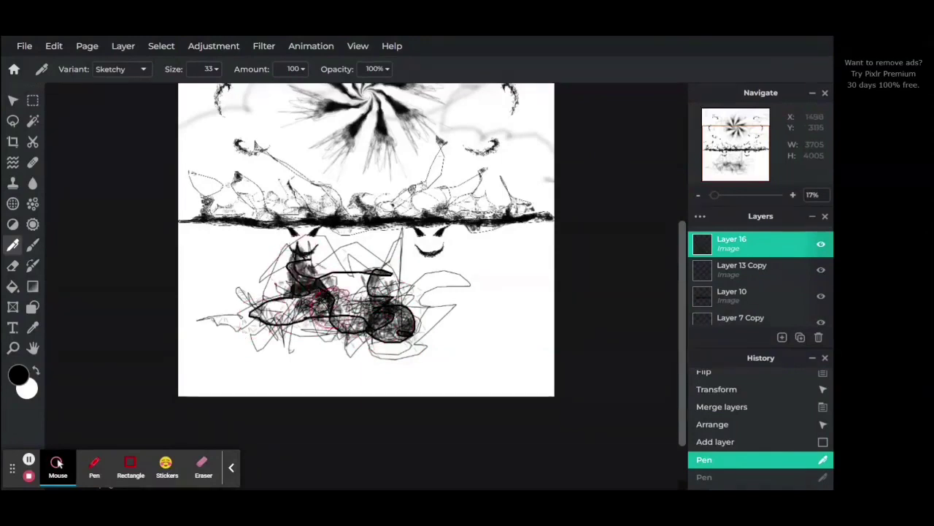
pyautogui.moveTo(382, 320); pyautogui.dragTo(388, 326)
# - Set the Sketchy pen size to 13 and draw jagged lines radiating outward from the tangled mass
pyautogui.click(205, 69)
pyautogui.moveTo(179, 90); pyautogui.dragTo(133, 91)
pyautogui.click(461, 70)
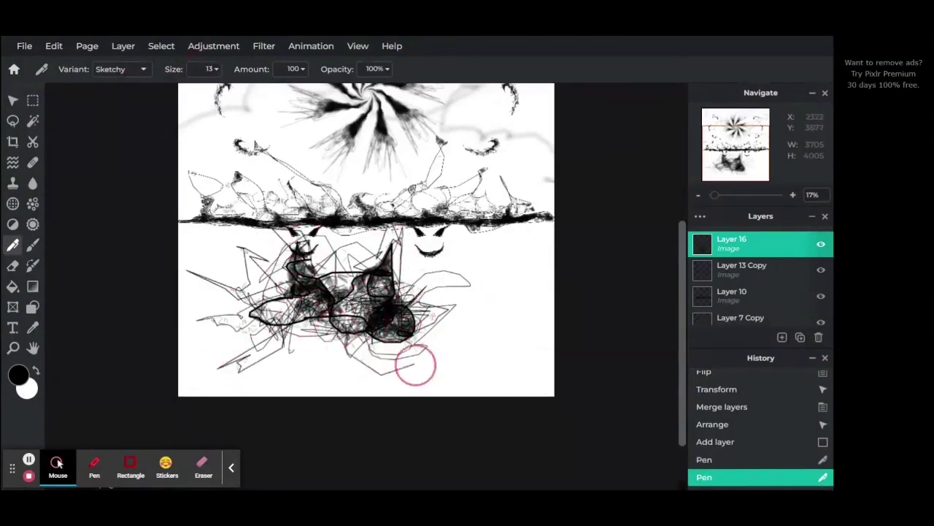
pyautogui.moveTo(458, 303); pyautogui.dragTo(426, 317)
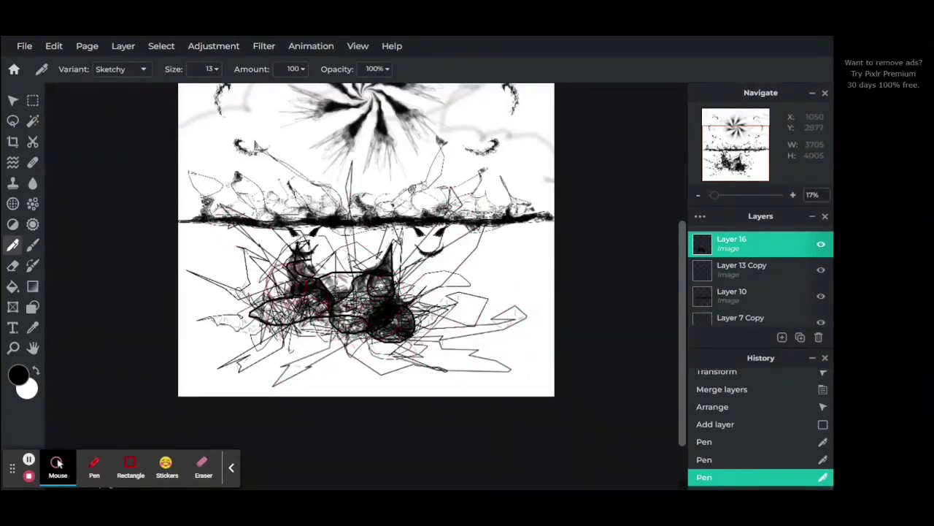
# - Scale the tangled scribble layer down to 1541 × 1026 and place it below the band on the canvas's left side
pyautogui.press('v')
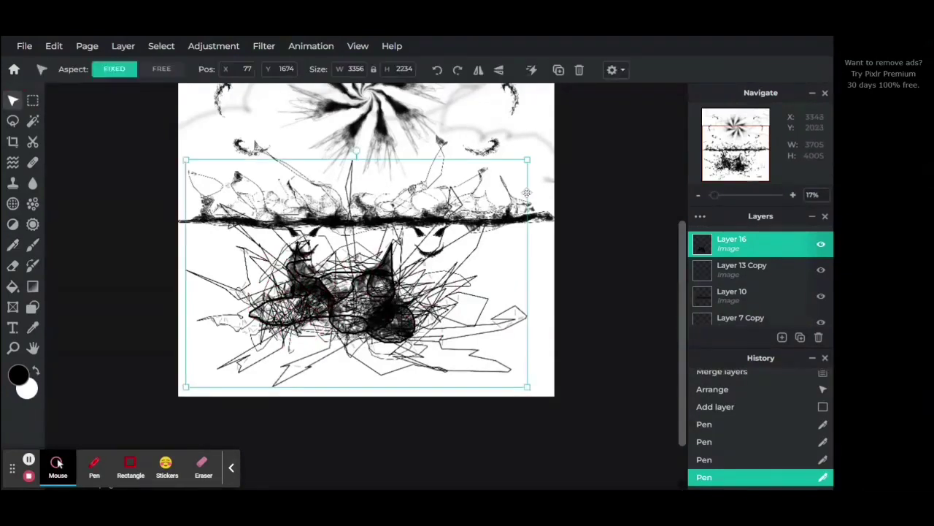
pyautogui.moveTo(553, 157); pyautogui.dragTo(394, 249)
pyautogui.moveTo(291, 327); pyautogui.dragTo(261, 288)
pyautogui.moveTo(365, 209); pyautogui.dragTo(339, 225)
pyautogui.moveTo(263, 297); pyautogui.dragTo(281, 303)
pyautogui.moveTo(356, 230); pyautogui.dragTo(329, 246)
# - Duplicate the tangle layer, flip the copy horizontally at X 2456, Y 2313, and merge it with the original
pyautogui.moveTo(271, 311); pyautogui.dragTo(492, 292)
pyautogui.click(800, 338)
pyautogui.click(478, 70)
pyautogui.click(700, 216)
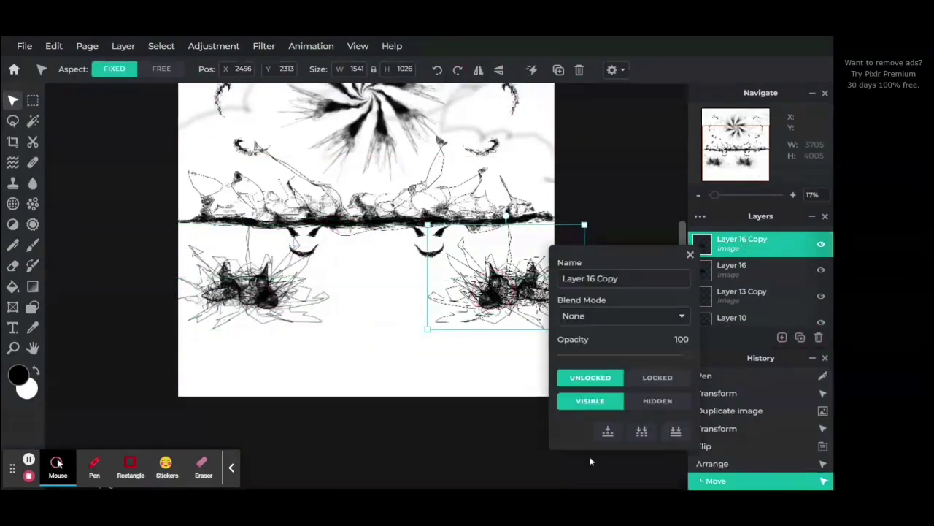
pyautogui.click(607, 429)
# - Resize the merged tangle pair to 3614 × 916 and position it at X 46, Y 2486
pyautogui.moveTo(584, 224); pyautogui.dragTo(546, 235)
pyautogui.moveTo(504, 269); pyautogui.dragTo(513, 279)
pyautogui.moveTo(554, 246); pyautogui.dragTo(548, 252)
pyautogui.moveTo(506, 292); pyautogui.dragTo(508, 287)
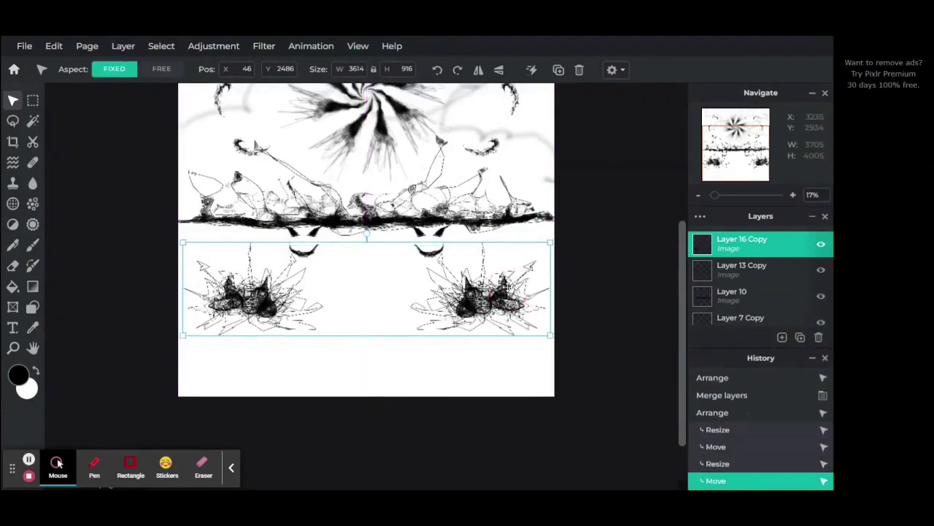
pyautogui.scroll(3, 515, 265)
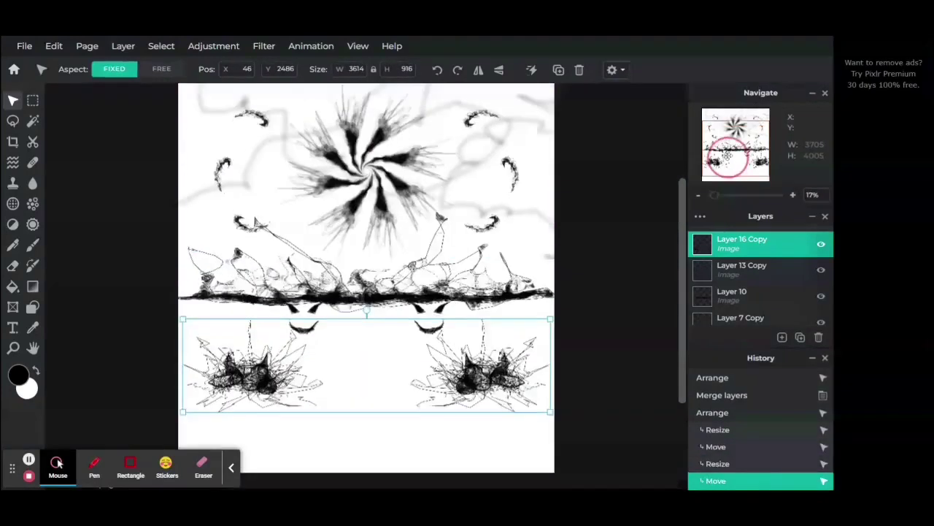
# - Add a new layer and draw a dark pointed mound at the canvas's left edge below the band with the size 13 Sketchy pen
pyautogui.click(782, 336)
pyautogui.click(347, 260)
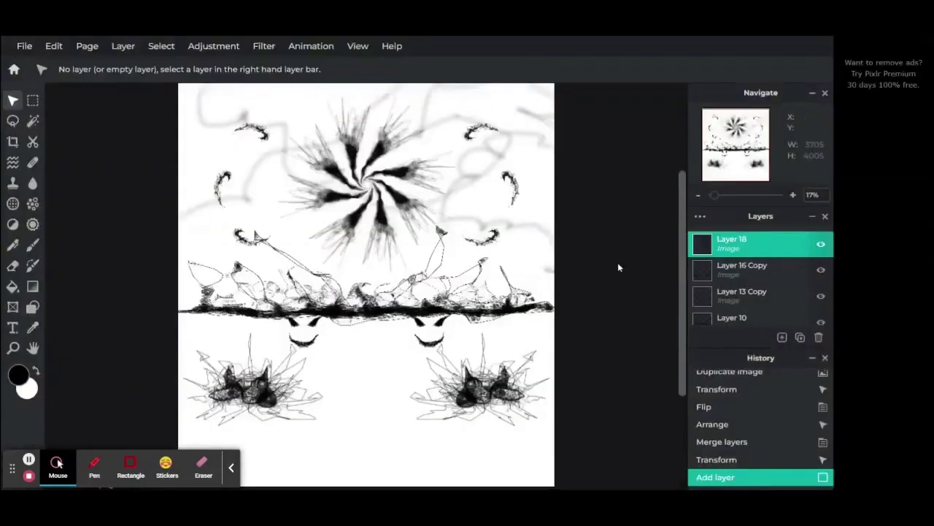
pyautogui.click(13, 245)
pyautogui.moveTo(715, 195); pyautogui.dragTo(720, 196)
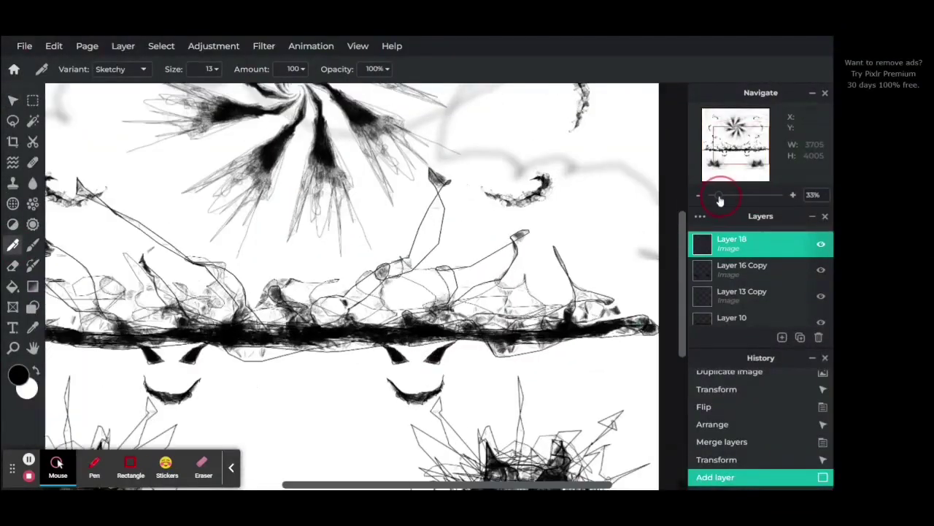
pyautogui.moveTo(731, 149); pyautogui.dragTo(716, 164)
pyautogui.moveTo(190, 230)
pyautogui.mouseDown()
pyautogui.moveTo(239, 253)
pyautogui.moveTo(183, 259)
pyautogui.mouseUp()
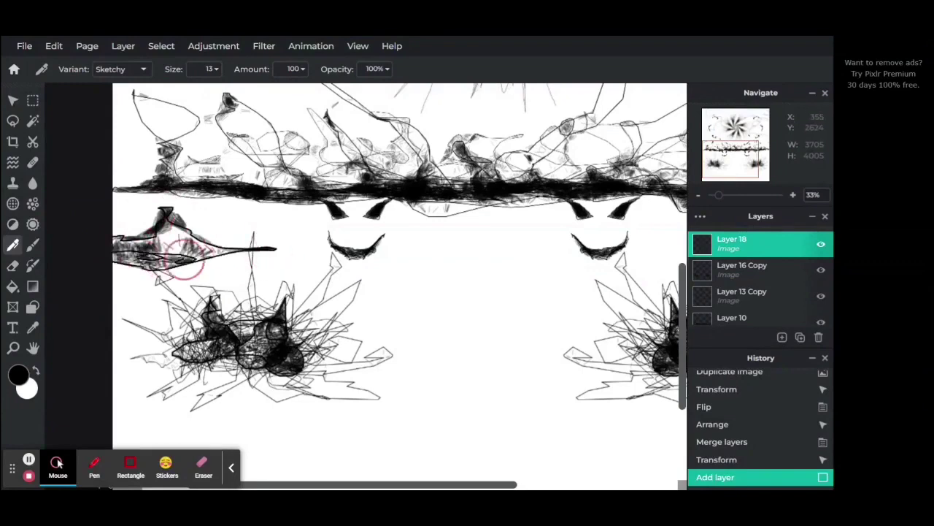
pyautogui.moveTo(231, 239); pyautogui.dragTo(104, 241)
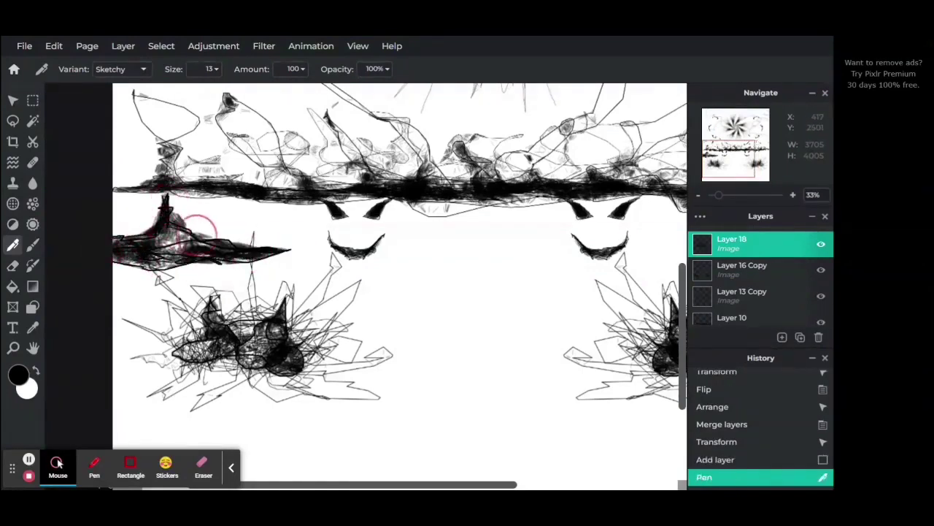
pyautogui.moveTo(196, 233); pyautogui.dragTo(167, 208)
# - Shrink the mound drawing and keep it against the canvas's left edge just below the band
pyautogui.click(12, 100)
pyautogui.moveTo(720, 196); pyautogui.dragTo(715, 197)
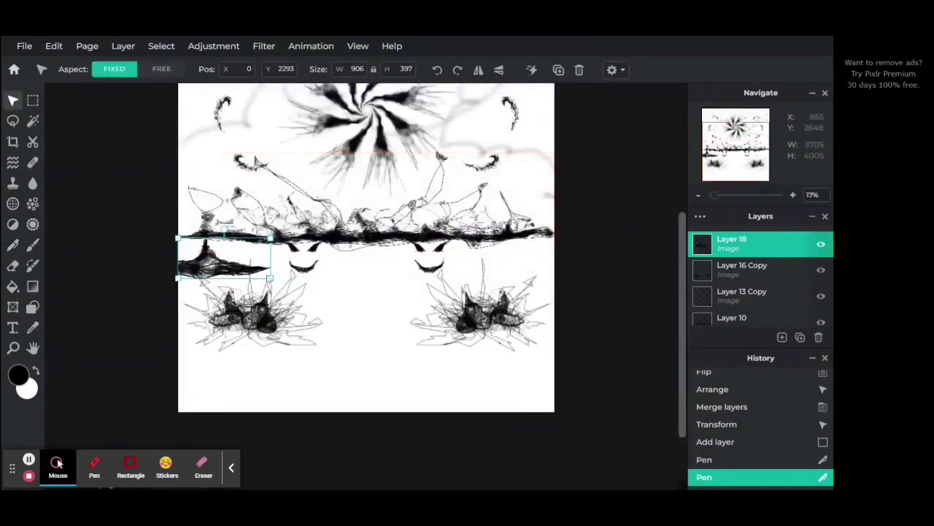
pyautogui.moveTo(269, 277)
pyautogui.mouseDown()
pyautogui.moveTo(226, 254)
pyautogui.moveTo(225, 270)
pyautogui.moveTo(428, 251)
pyautogui.moveTo(537, 259)
pyautogui.mouseUp()
# - Duplicate the mound layer, flip the copy horizontally at the opposite canvas edge, and merge the two layers
pyautogui.click(800, 337)
pyautogui.click(478, 69)
pyautogui.rightClick(766, 245)
pyautogui.click(610, 437)
pyautogui.click(740, 276)
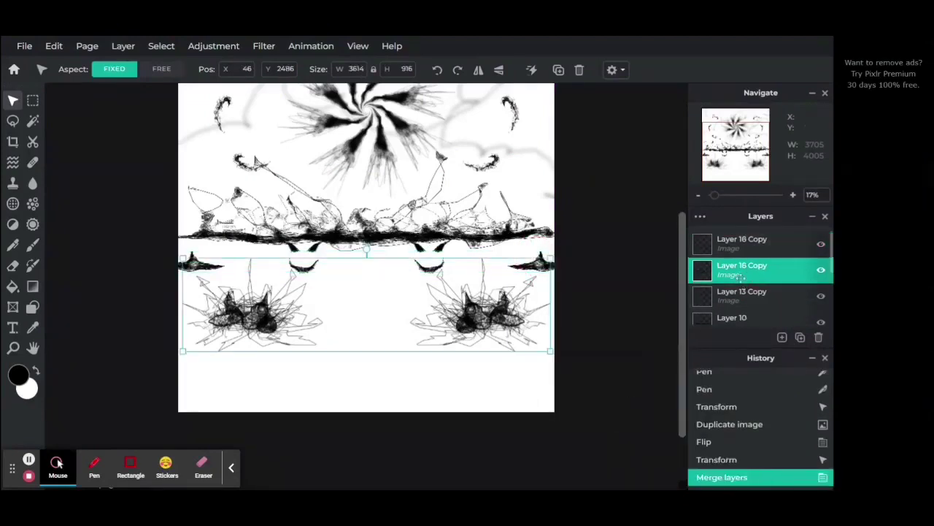
pyautogui.click(739, 296)
pyautogui.click(735, 146)
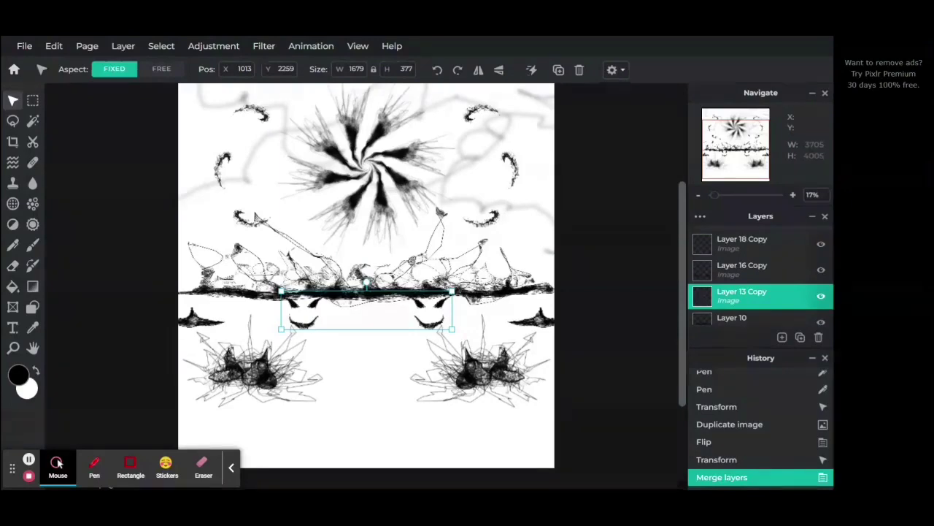
# - Add a new layer above the mounds and sketch a sprawling four-limbed figure between the tangles with the size 13 Sketchy pen
pyautogui.click(771, 247)
pyautogui.click(782, 337)
pyautogui.click(356, 257)
pyautogui.moveTo(717, 196); pyautogui.dragTo(722, 198)
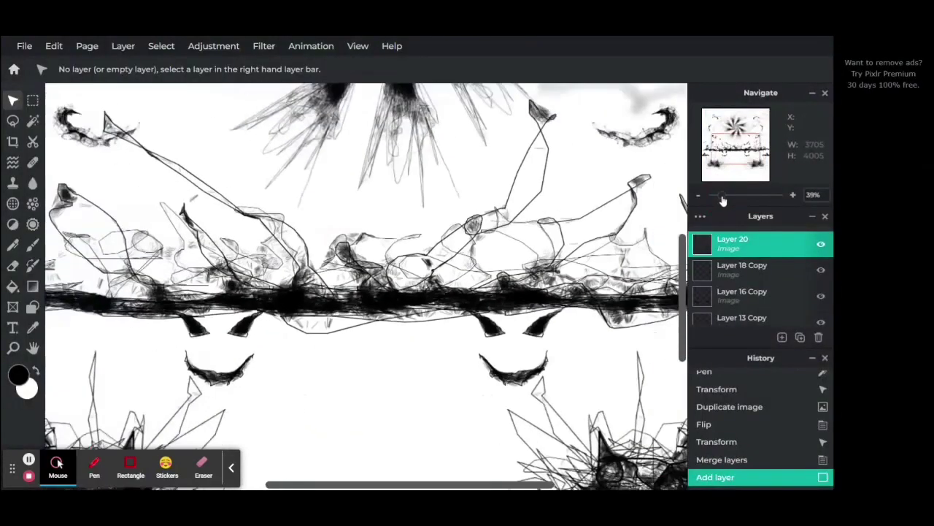
pyautogui.scroll(-4, 350, 209)
pyautogui.press('b')
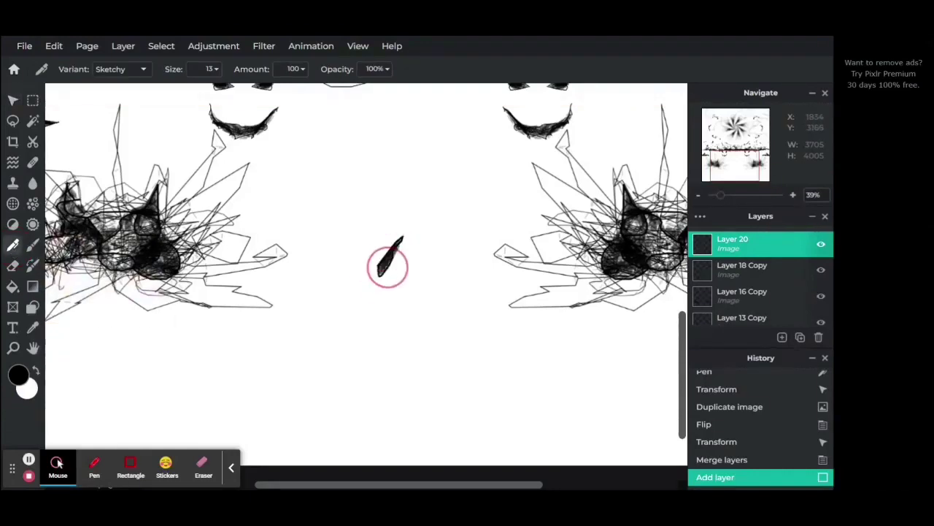
pyautogui.moveTo(387, 267)
pyautogui.mouseDown()
pyautogui.moveTo(396, 236)
pyautogui.moveTo(566, 376)
pyautogui.moveTo(477, 282)
pyautogui.moveTo(471, 325)
pyautogui.moveTo(293, 396)
pyautogui.moveTo(436, 265)
pyautogui.mouseUp()
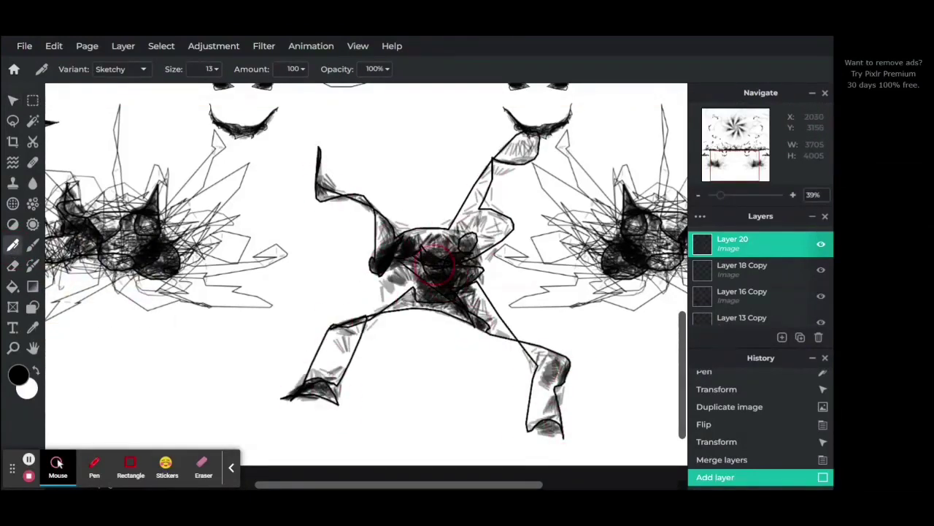
# - Lower the Sketchy pen amount to 44 and overlay jagged outlines along the limbs and body of the figure
pyautogui.click(303, 69)
pyautogui.moveTo(302, 91); pyautogui.dragTo(241, 90)
pyautogui.moveTo(441, 261); pyautogui.dragTo(401, 205)
pyautogui.moveTo(334, 334)
pyautogui.mouseDown()
pyautogui.moveTo(373, 323)
pyautogui.moveTo(282, 401)
pyautogui.moveTo(445, 300)
pyautogui.mouseUp()
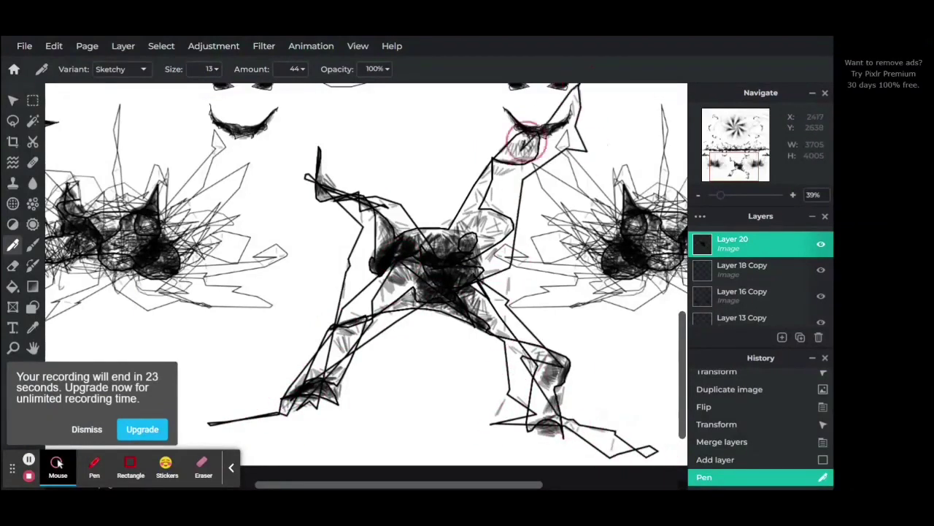
pyautogui.moveTo(523, 142); pyautogui.dragTo(501, 175)
pyautogui.moveTo(467, 288); pyautogui.dragTo(458, 269)
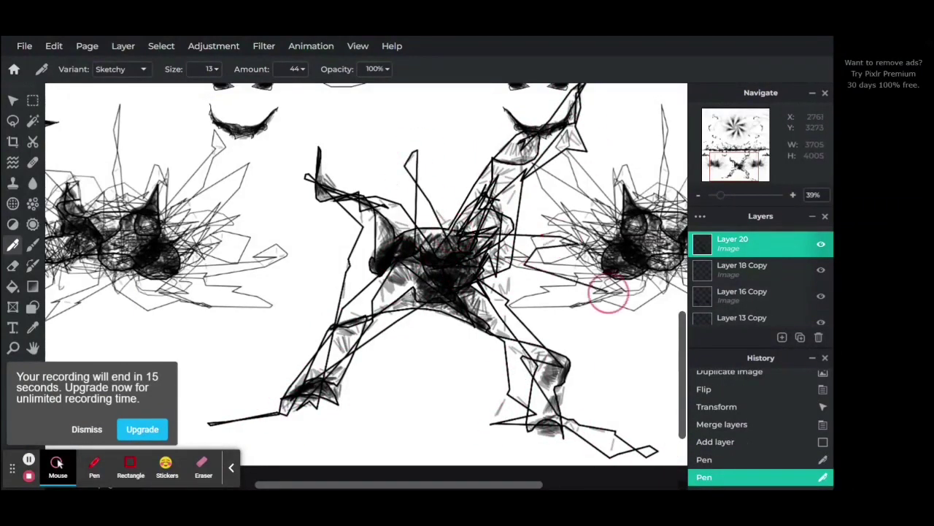
pyautogui.moveTo(608, 292)
pyautogui.mouseDown()
pyautogui.moveTo(522, 351)
pyautogui.moveTo(417, 323)
pyautogui.mouseUp()
# - Shrink the star-shaped figure to 210 × 205 and place it beside the flower's left side at X 1013
pyautogui.moveTo(720, 195); pyautogui.dragTo(712, 196)
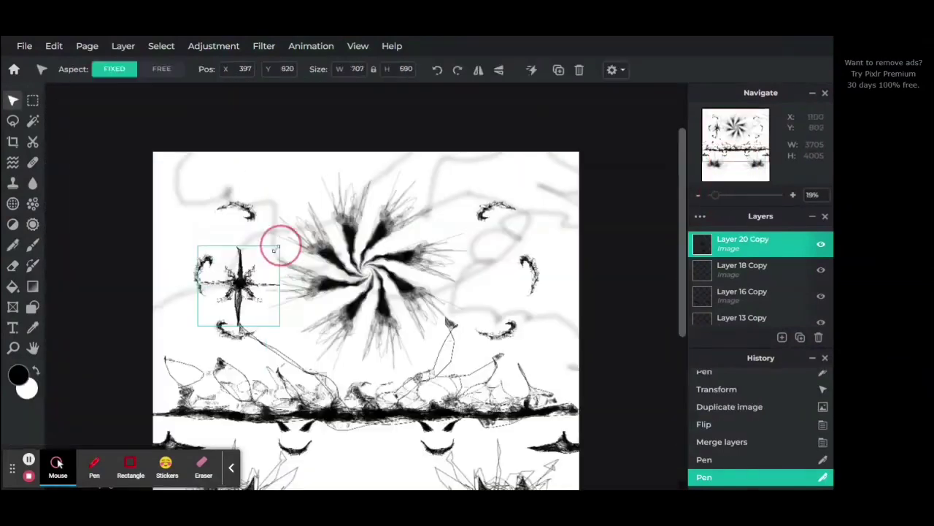
pyautogui.moveTo(282, 246); pyautogui.dragTo(260, 260)
pyautogui.moveTo(236, 291); pyautogui.dragTo(282, 173)
# - Duplicate the small star, align the two stars vertically at X 1013, and merge their layers
pyautogui.click(800, 336)
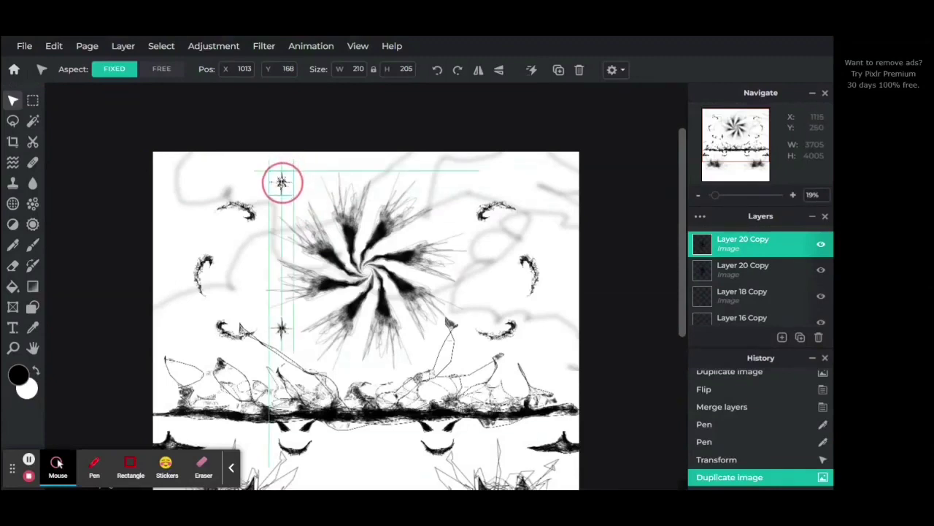
pyautogui.moveTo(283, 329)
pyautogui.mouseDown()
pyautogui.moveTo(285, 353)
pyautogui.moveTo(285, 336)
pyautogui.mouseUp()
pyautogui.click(751, 250)
pyautogui.rightClick(751, 251)
pyautogui.click(678, 352)
# - Duplicate the pair of stars, move the copy to the flower's right side, and merge both pairs into one layer
pyautogui.click(800, 337)
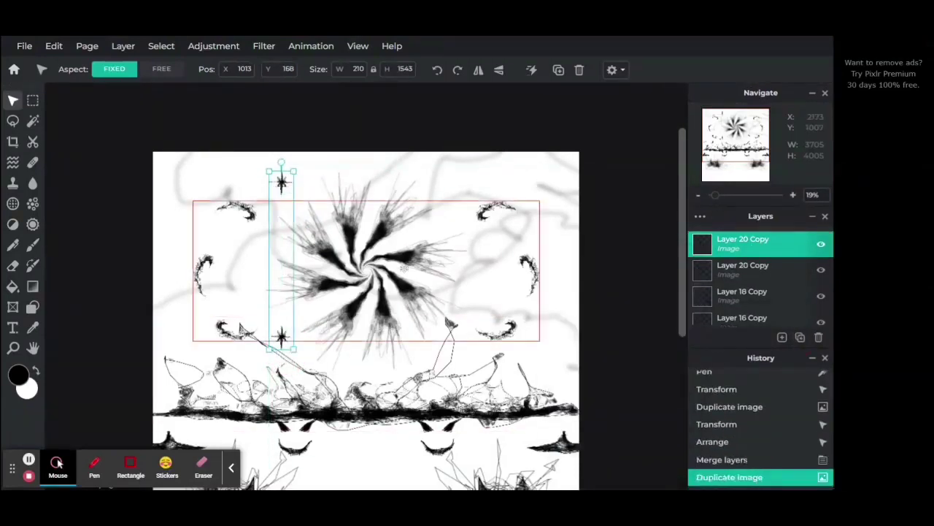
pyautogui.moveTo(282, 182); pyautogui.dragTo(458, 191)
pyautogui.click(700, 217)
pyautogui.click(609, 420)
# - Enlarge the four-star layer so the stars spread further out around the flower
pyautogui.moveTo(741, 135); pyautogui.dragTo(745, 147)
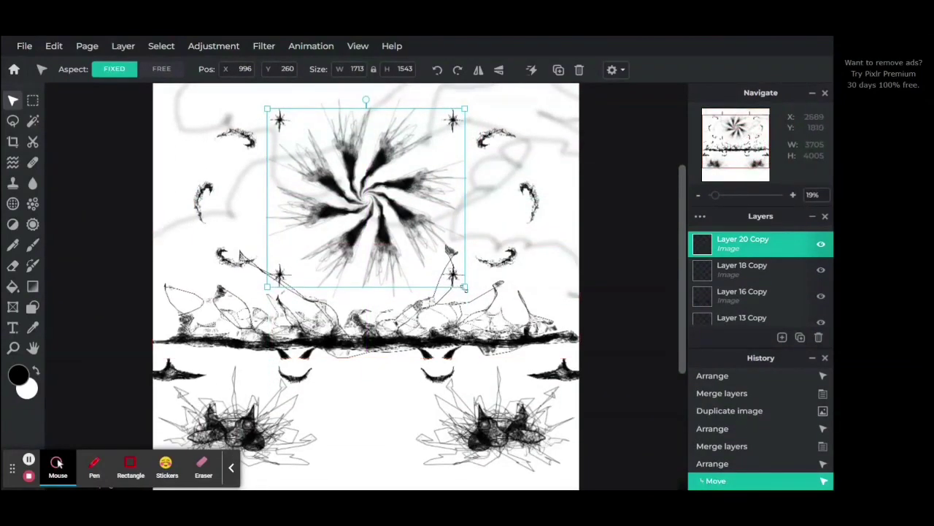
pyautogui.moveTo(464, 288)
pyautogui.mouseDown()
pyautogui.moveTo(495, 314)
pyautogui.moveTo(465, 285)
pyautogui.mouseUp()
pyautogui.click(638, 240)
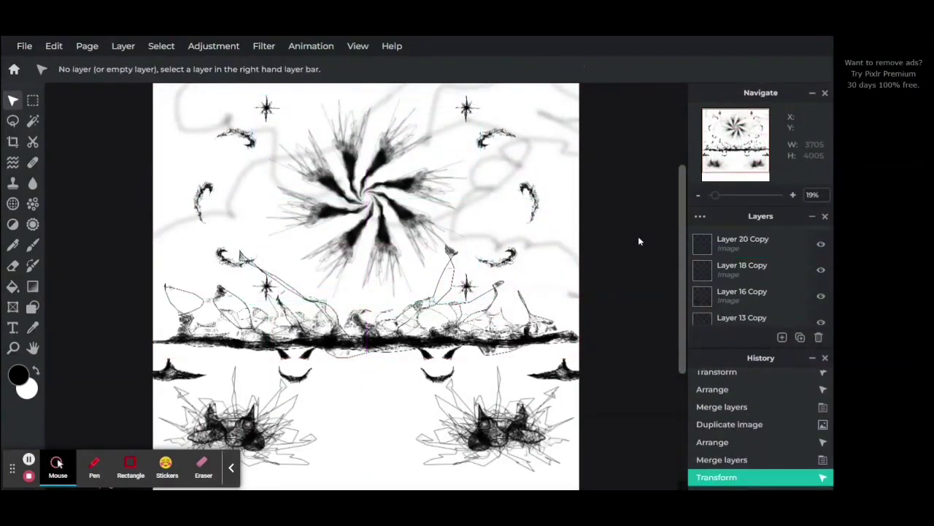
# - Duplicate the horizontal sketch band, flip the copy vertically, and move it down to X 0, Y 2205
pyautogui.moveTo(716, 195); pyautogui.dragTo(715, 200)
pyautogui.scroll(-3, 540, 206)
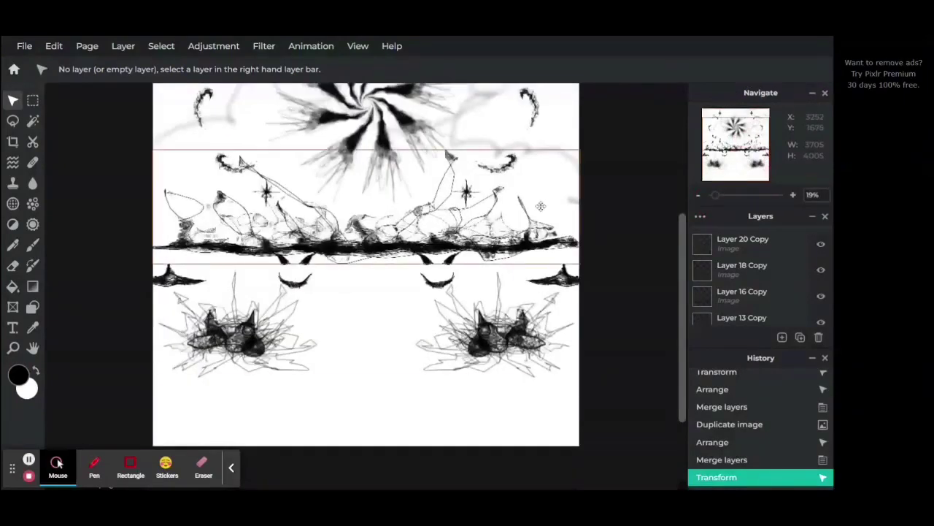
pyautogui.click(540, 233)
pyautogui.scroll(-2, 730, 278)
pyautogui.click(732, 271)
pyautogui.click(800, 336)
pyautogui.click(499, 70)
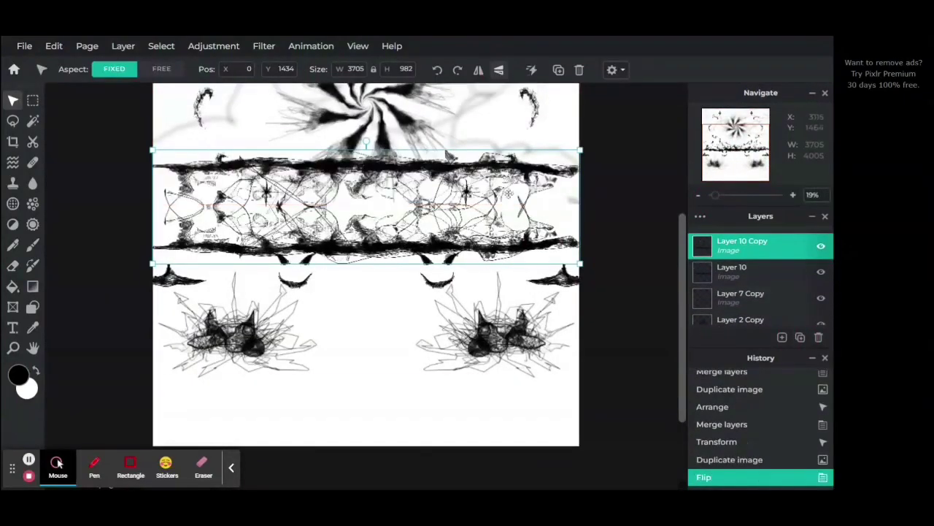
pyautogui.moveTo(506, 168); pyautogui.dragTo(505, 257)
# - Squash the flipped band to a height of 298 with free proportions and place it at X 0, Y 2282 under the original
pyautogui.click(162, 69)
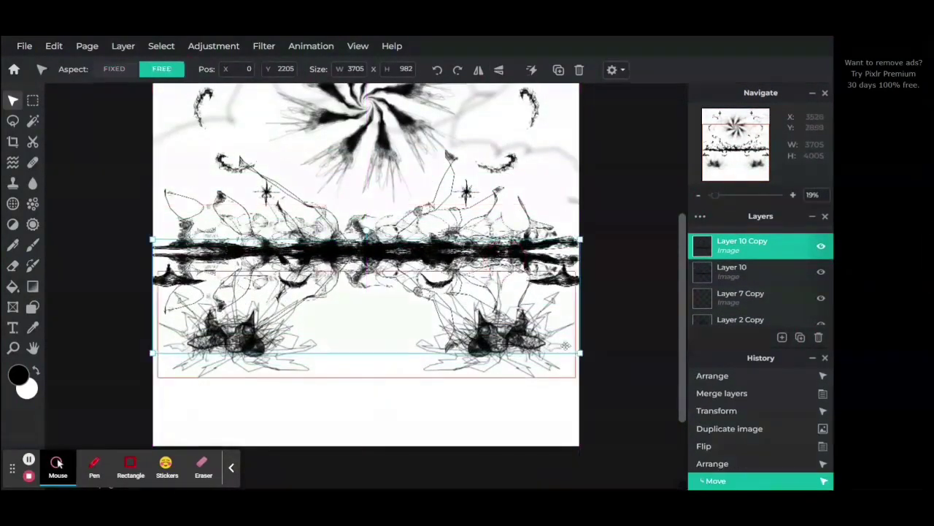
pyautogui.moveTo(580, 352); pyautogui.dragTo(582, 336)
pyautogui.moveTo(584, 285); pyautogui.dragTo(584, 285)
pyautogui.moveTo(545, 243); pyautogui.dragTo(538, 254)
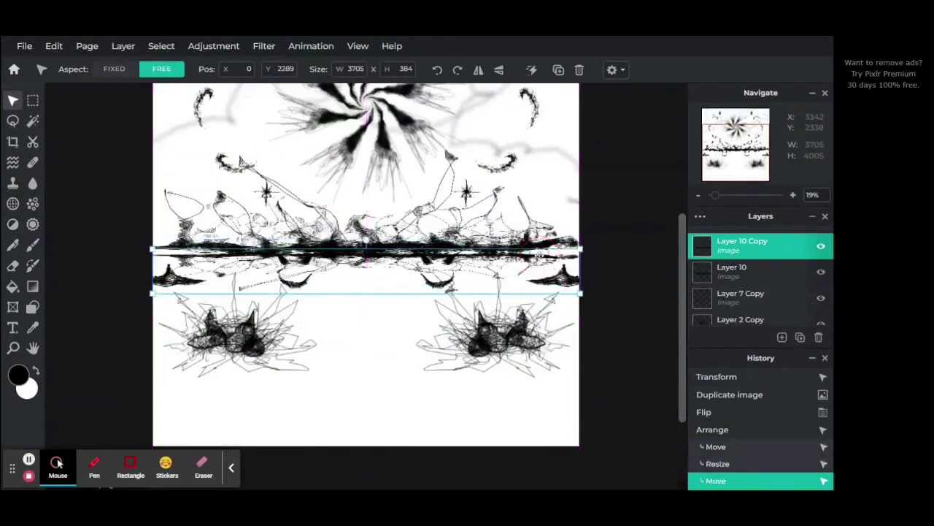
pyautogui.moveTo(582, 305); pyautogui.dragTo(582, 306)
pyautogui.press('Up')
pyautogui.press('Up')
pyautogui.press('Up')
pyautogui.press('Up')
pyautogui.press('Up')
pyautogui.press('Up')
pyautogui.press('Up')
pyautogui.press('Up')
pyautogui.press('Up')
pyautogui.press('Up')
pyautogui.press('Up')
pyautogui.press('Up')
pyautogui.press('Up')
pyautogui.press('Up')
pyautogui.press('Up')
pyautogui.press('Up')
pyautogui.press('Up')
pyautogui.press('Up')
pyautogui.press('Up')
pyautogui.press('Up')
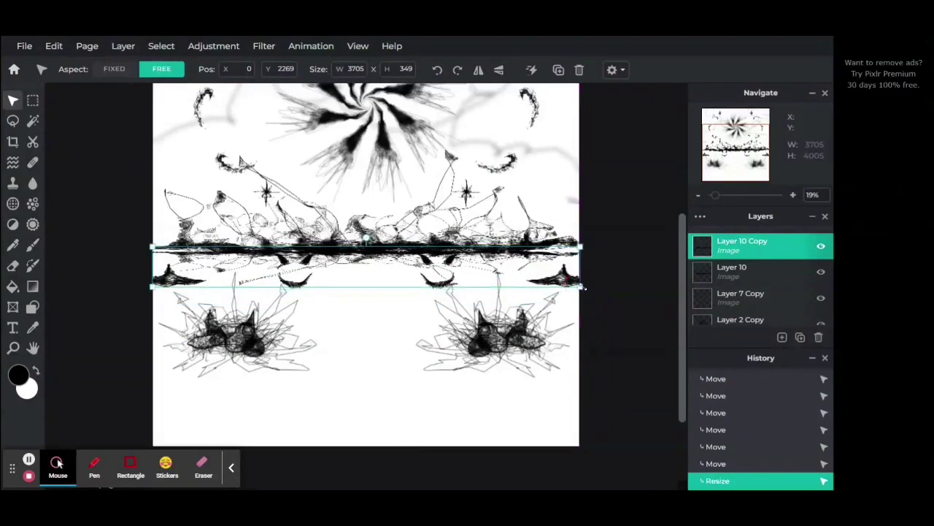
pyautogui.scroll(-1, 730, 288)
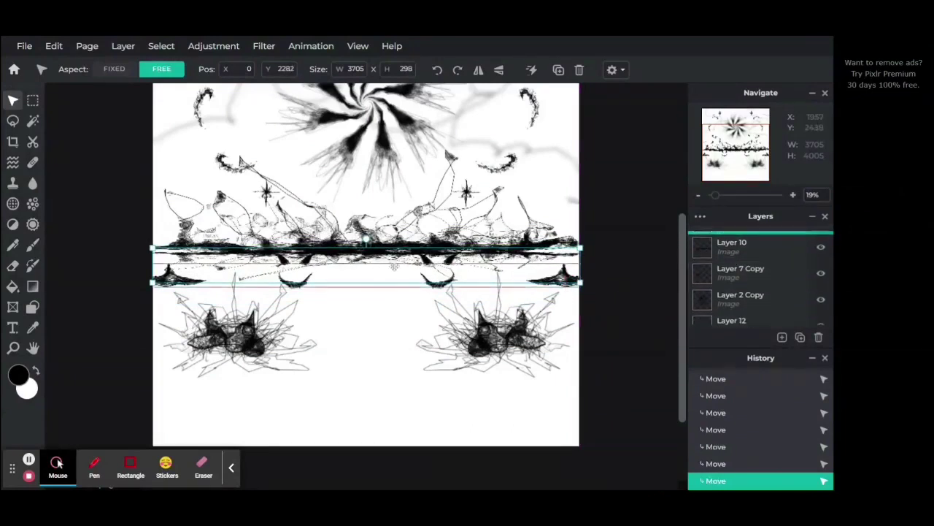
# - Nudge the two small faces down to X 1013, Y 2299
pyautogui.click(424, 257)
pyautogui.click(423, 258)
pyautogui.press('Down')
pyautogui.press('Down')
pyautogui.press('Down')
pyautogui.press('Down')
pyautogui.press('Down')
pyautogui.press('Down')
pyautogui.press('Down')
pyautogui.press('Down')
pyautogui.press('Down')
pyautogui.press('Down')
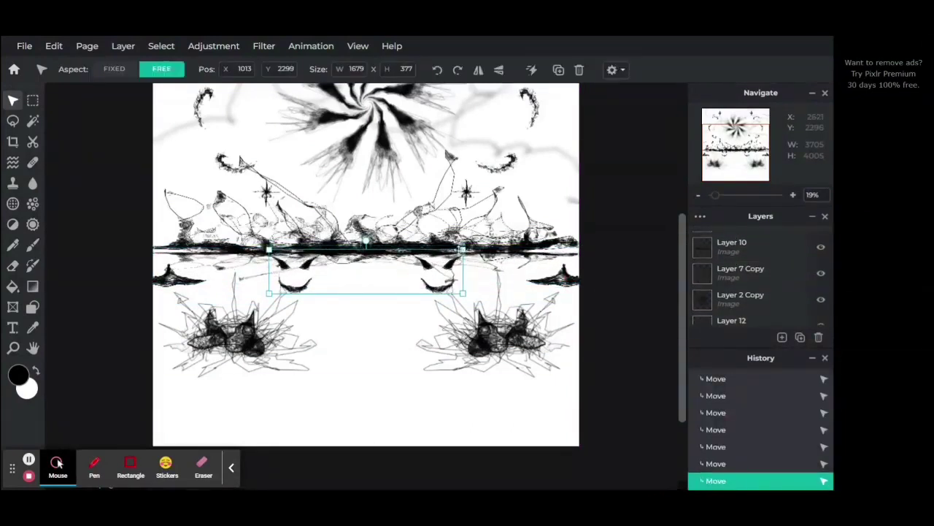
# - Undo the last resize of the faces and scale them down proportionally to 1245 × 280
pyautogui.click(719, 464)
pyautogui.click(124, 70)
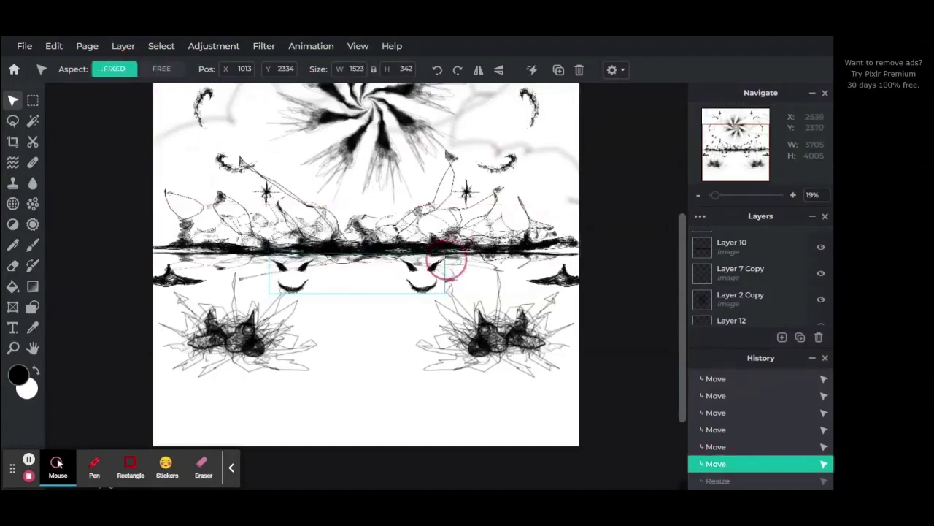
pyautogui.moveTo(446, 259); pyautogui.dragTo(393, 276)
# - Undo the last move of the mound layer
pyautogui.click(742, 448)
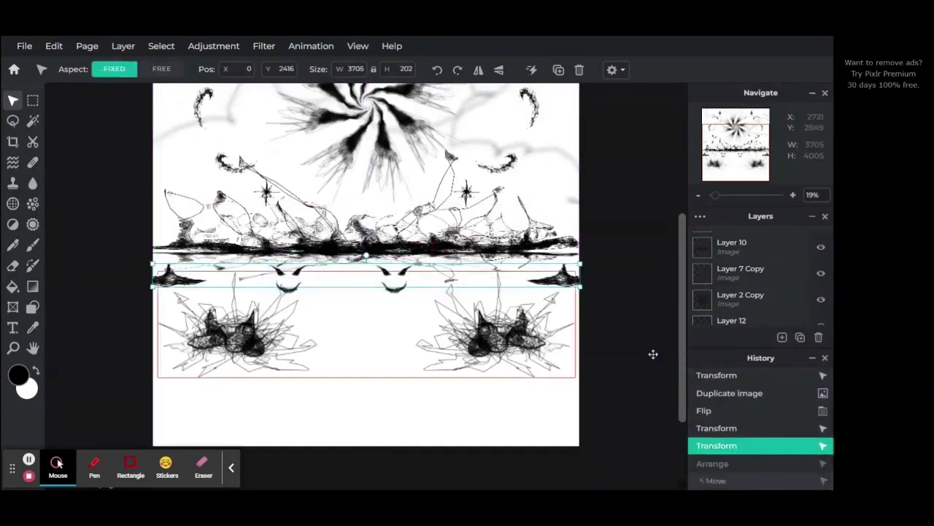
pyautogui.click(739, 429)
pyautogui.click(741, 448)
# - Hide the mound layer and centre the two faces horizontally below the band at X 1230
pyautogui.scroll(-1, 731, 295)
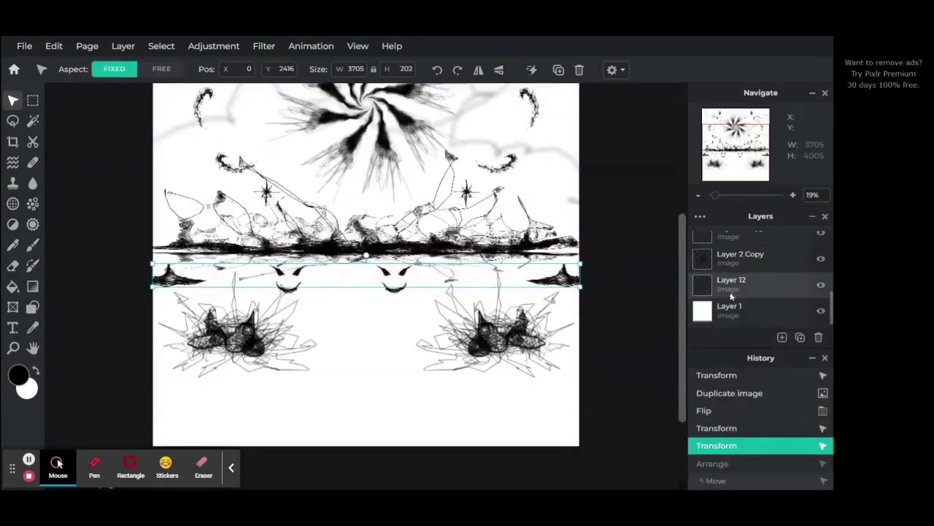
pyautogui.scroll(3, 731, 296)
pyautogui.click(821, 270)
pyautogui.click(412, 273)
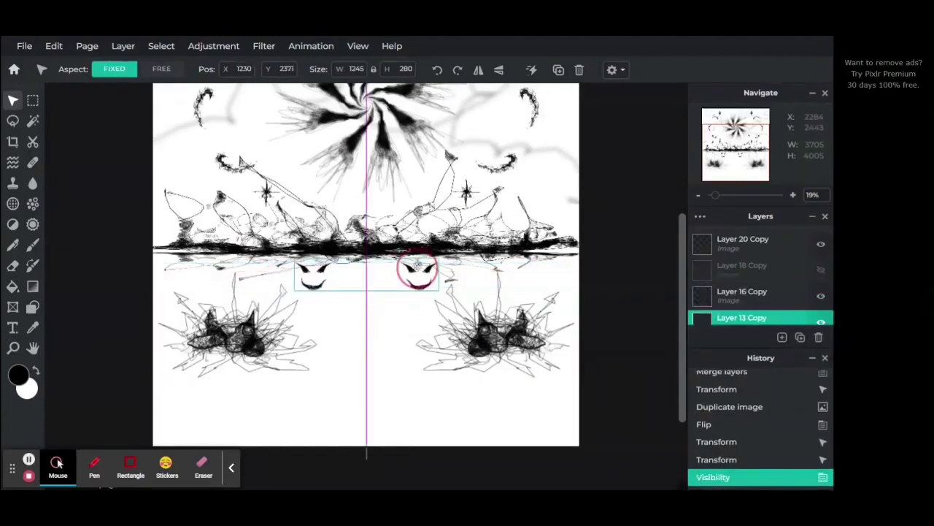
pyautogui.moveTo(418, 264); pyautogui.dragTo(419, 297)
# - With the tangle layer hidden, duplicate the faces, flip the copy vertically, and squash it to 1245 × 133 at X 1230, Y 2657
pyautogui.scroll(-1, 786, 297)
pyautogui.click(800, 338)
pyautogui.click(765, 266)
pyautogui.click(821, 259)
pyautogui.click(499, 69)
pyautogui.click(165, 73)
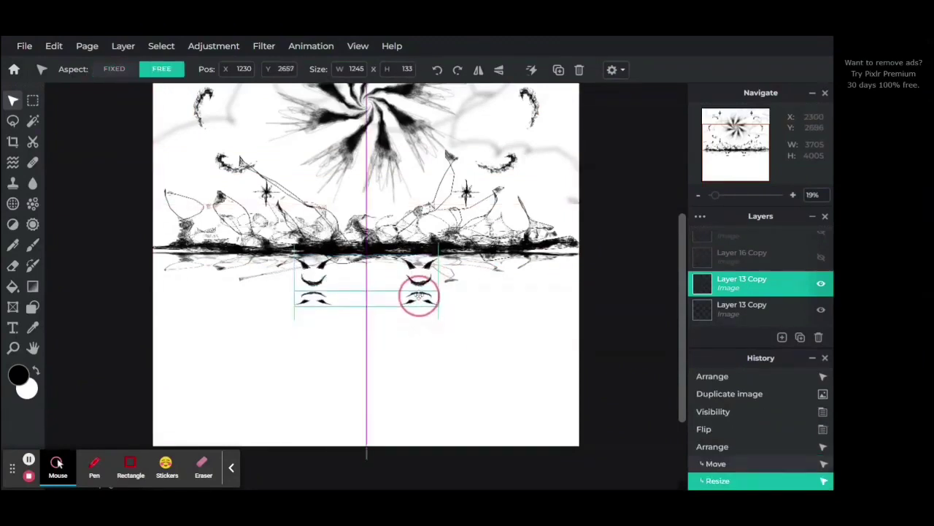
# - Show the hidden tangle layer, duplicate it and flip the copy vertically
pyautogui.click(821, 260)
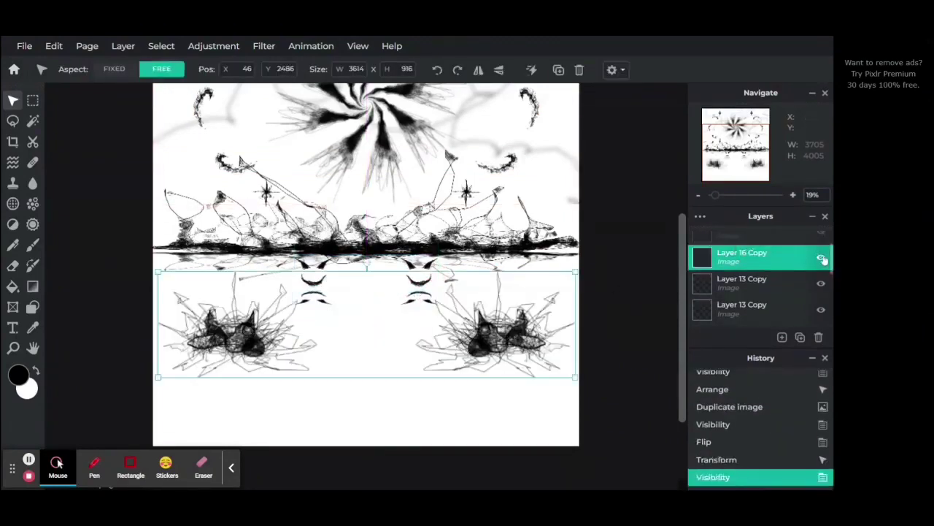
pyautogui.click(800, 336)
pyautogui.click(499, 70)
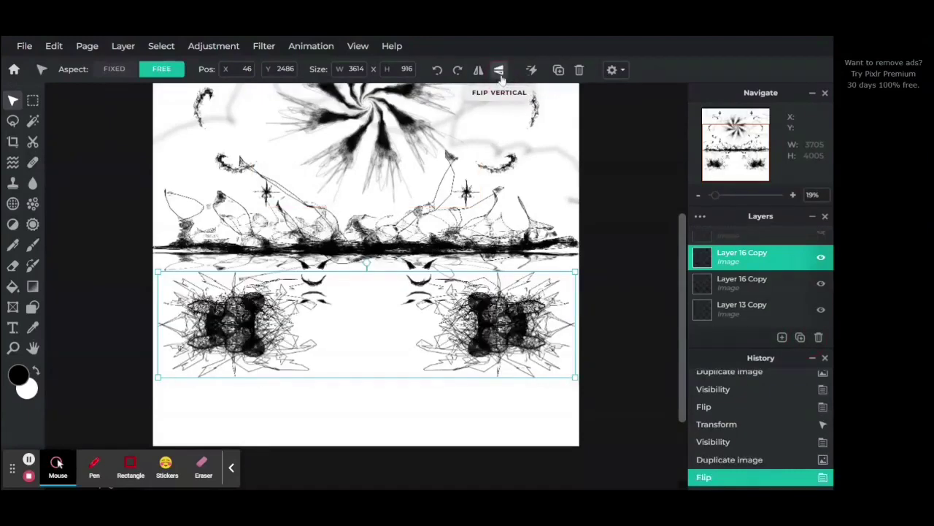
# - Squash the flipped tangle copy vertically and place it directly beneath the original tangles as their reflection
pyautogui.moveTo(491, 325); pyautogui.dragTo(569, 406)
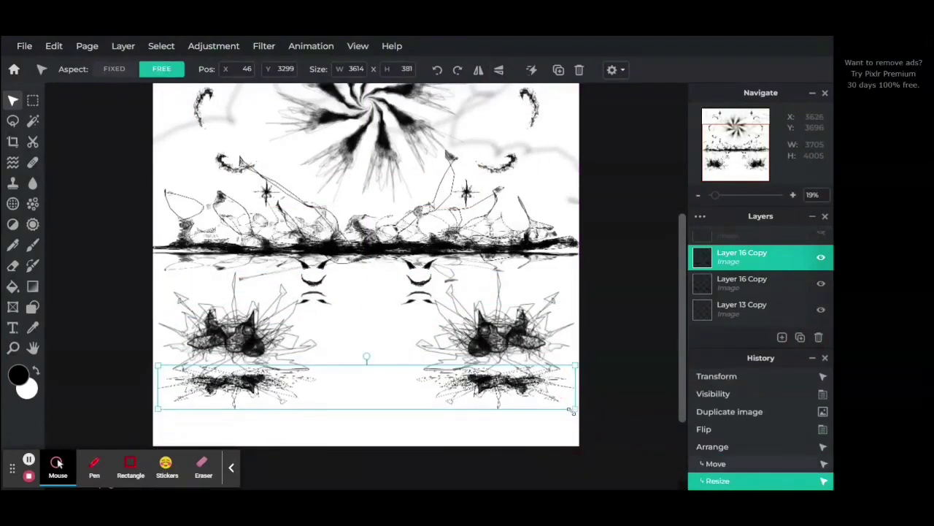
pyautogui.moveTo(518, 377); pyautogui.dragTo(518, 394)
pyautogui.moveTo(575, 381); pyautogui.dragTo(574, 372)
pyautogui.moveTo(506, 396); pyautogui.dragTo(511, 375)
pyautogui.click(634, 341)
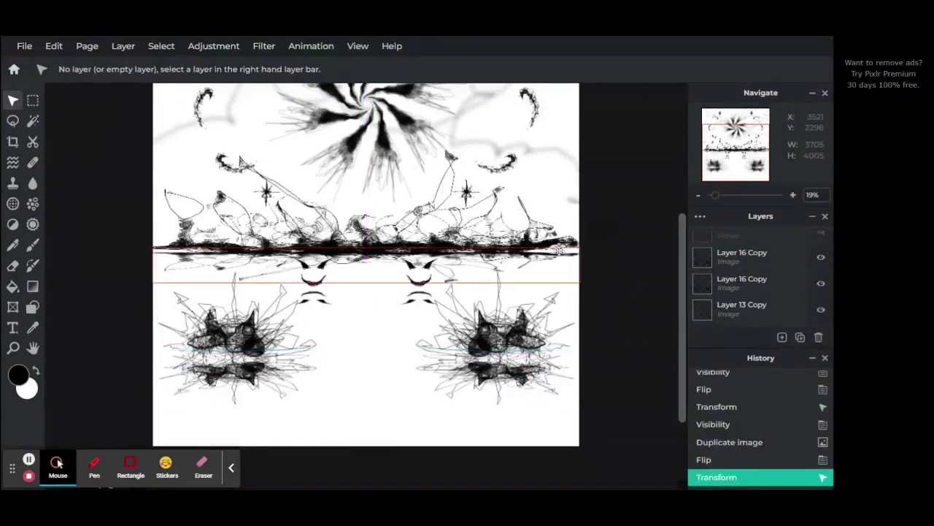
# - Duplicate the crescent ornaments around the flower, place the copy at the top of the layer stack and flip it vertically
pyautogui.moveTo(735, 152); pyautogui.dragTo(732, 153)
pyautogui.click(530, 187)
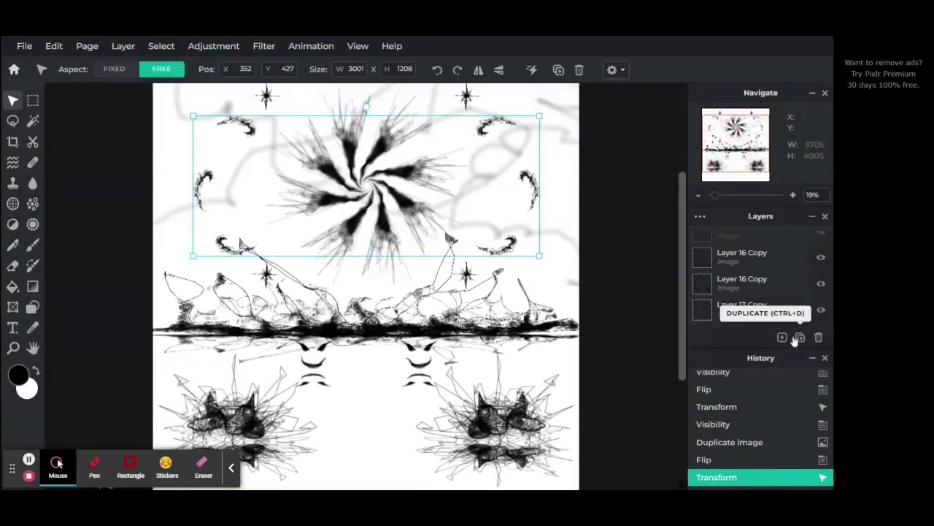
pyautogui.click(800, 337)
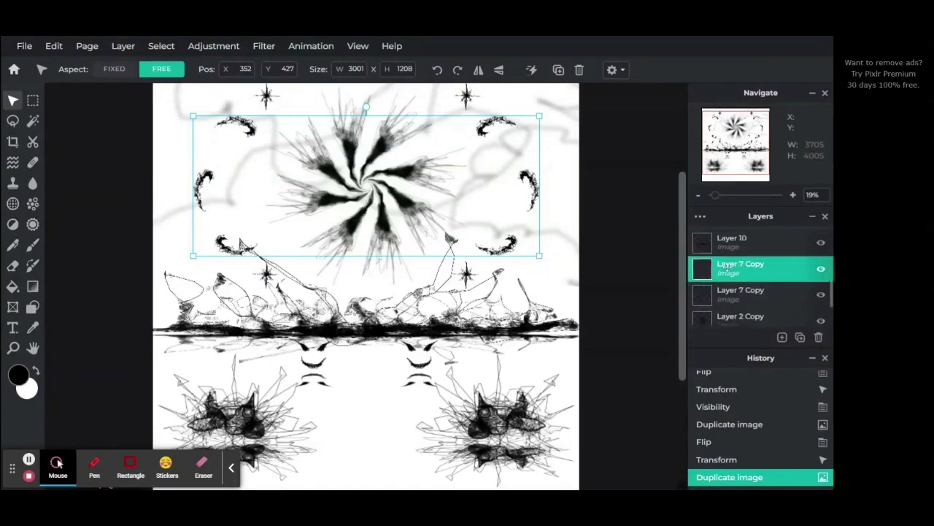
pyautogui.moveTo(752, 266); pyautogui.dragTo(751, 225)
pyautogui.click(479, 70)
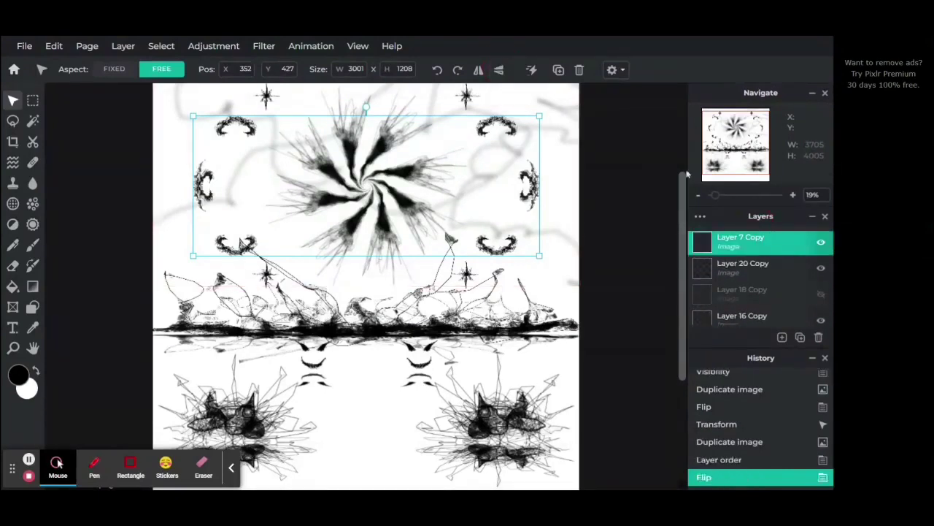
# - Move the flipped crescent copy below the band and squash it to 3001 × 404 at X 352, Y 2429
pyautogui.click(726, 147)
pyautogui.moveTo(525, 172); pyautogui.dragTo(541, 358)
pyautogui.moveTo(533, 325); pyautogui.dragTo(534, 313)
pyautogui.click(638, 285)
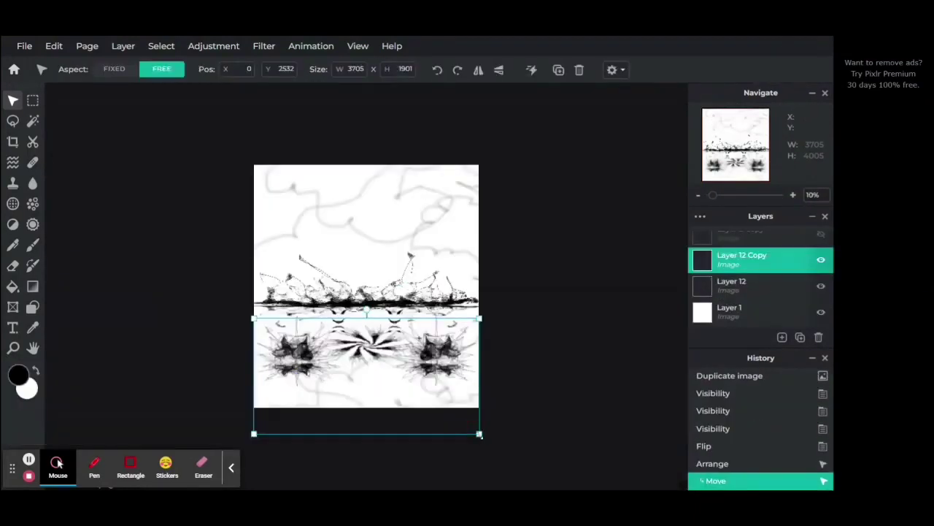
# - Squash the flipped cloud copy to 3705 × 1106 and add a vertically flipped duplicate beneath it, sized 3705 × 730 at Y 3638
pyautogui.moveTo(479, 434); pyautogui.dragTo(479, 386)
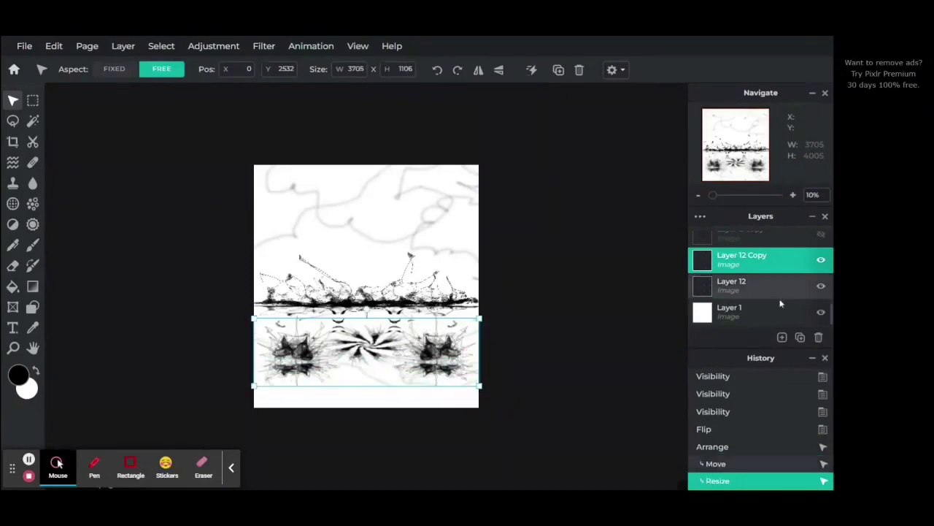
pyautogui.click(800, 336)
pyautogui.click(499, 71)
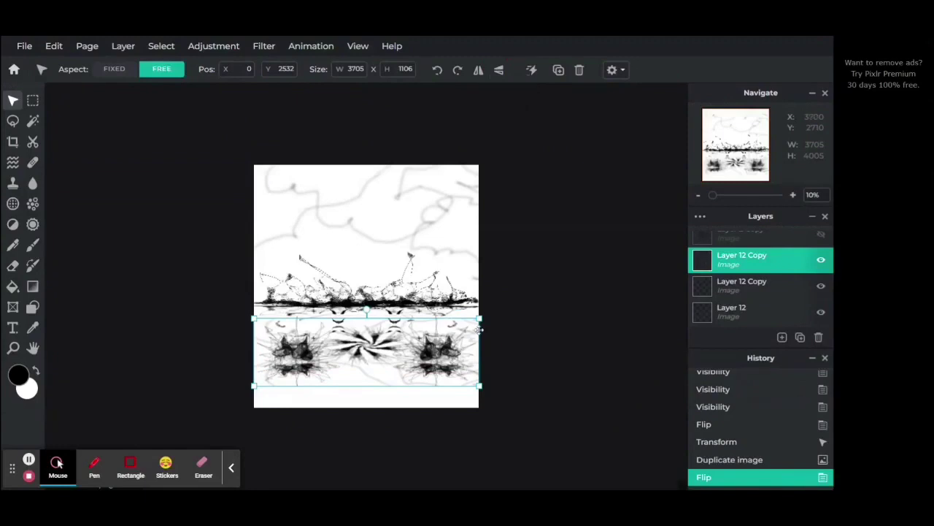
pyautogui.moveTo(479, 330); pyautogui.dragTo(480, 384)
pyautogui.moveTo(480, 372); pyautogui.dragTo(480, 395)
pyautogui.moveTo(457, 432); pyautogui.dragTo(460, 423)
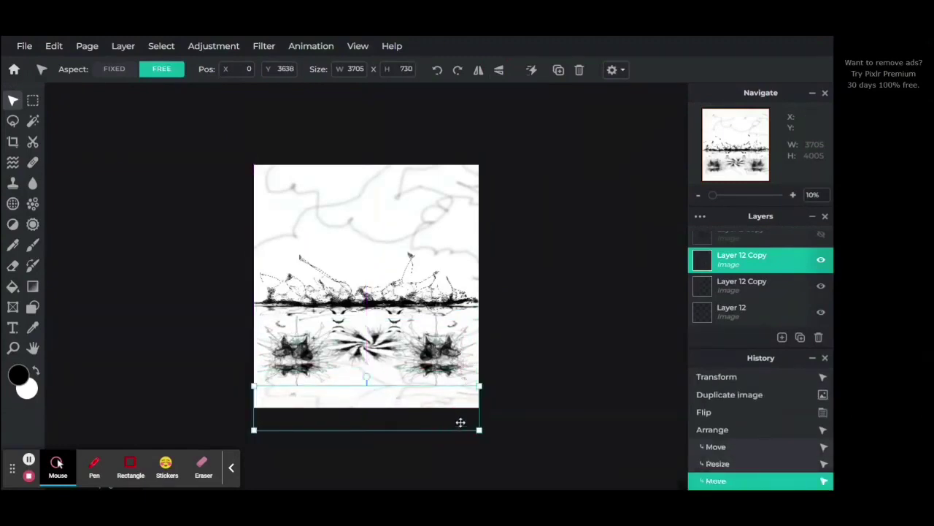
pyautogui.click(538, 386)
# - Merge the lower cloud copy down into the cloud copy above the original cloud layer
pyautogui.click(750, 268)
pyautogui.click(751, 278)
pyautogui.doubleClick(749, 264)
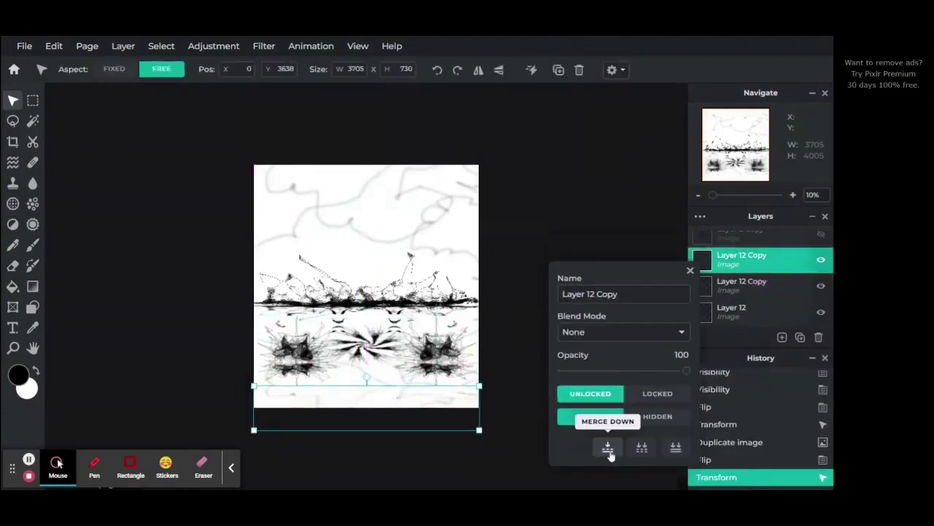
pyautogui.click(607, 448)
pyautogui.click(561, 370)
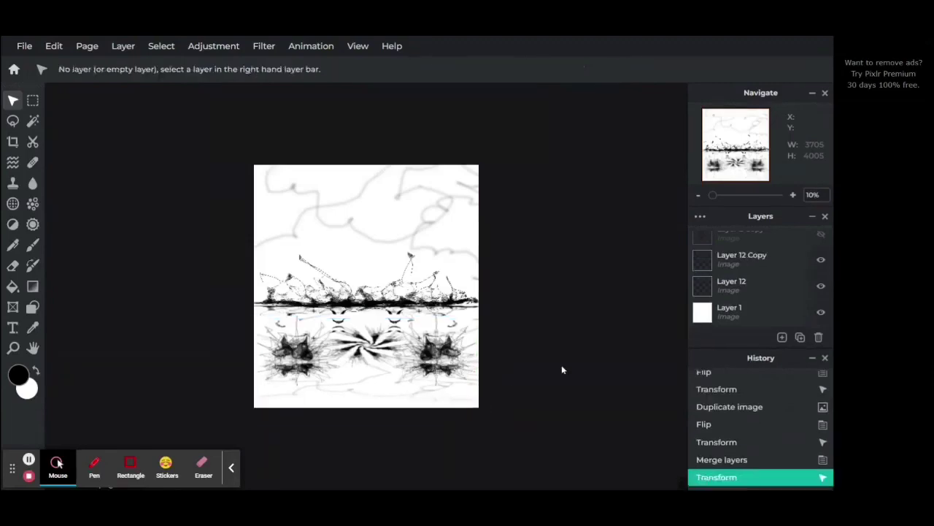
# - Stretch the upper edge of the merged cloud reflection upward to meet the band
pyautogui.click(715, 195)
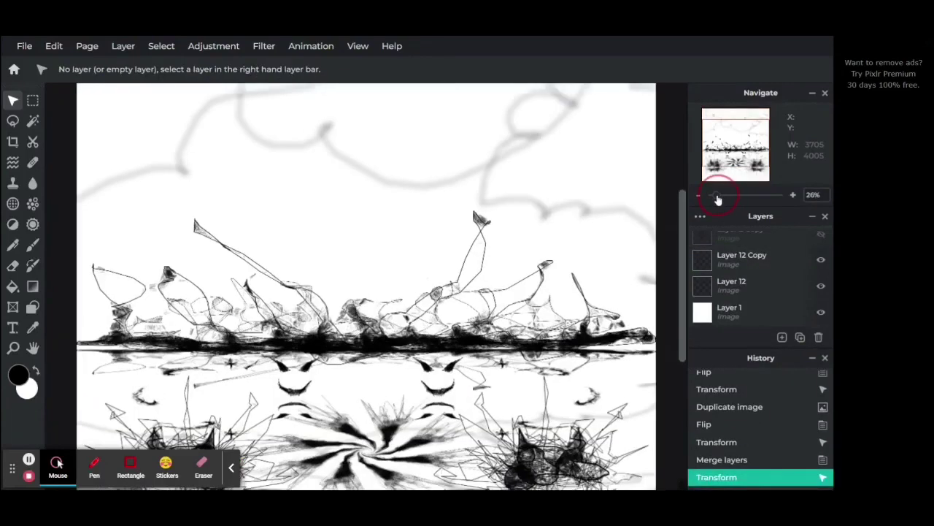
pyautogui.click(739, 260)
pyautogui.moveTo(529, 332)
pyautogui.mouseDown()
pyautogui.moveTo(521, 327)
pyautogui.moveTo(531, 319)
pyautogui.mouseUp()
pyautogui.click(586, 317)
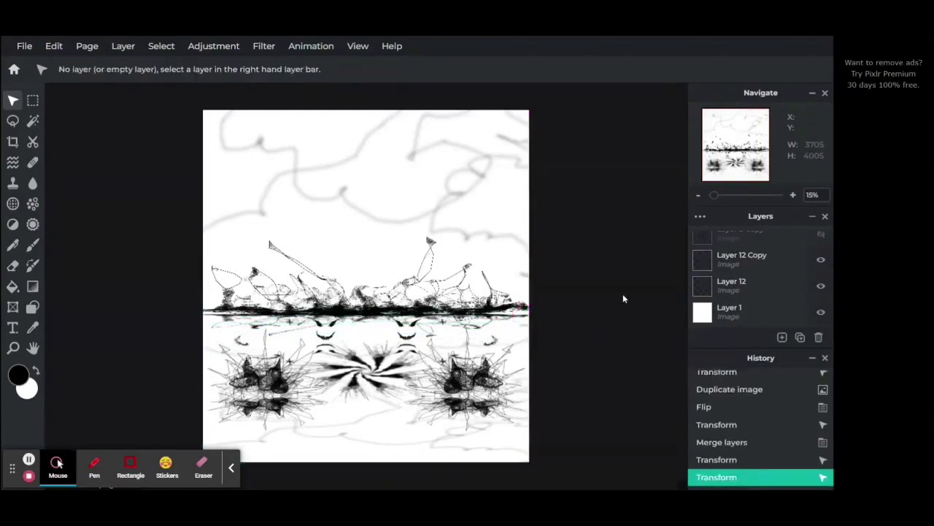
# - Find the upright faces below the band among the layers and hide that Layer 13 Copy
pyautogui.click(739, 264)
pyautogui.scroll(1, 740, 267)
pyautogui.click(742, 278)
pyautogui.scroll(1, 742, 283)
pyautogui.click(740, 300)
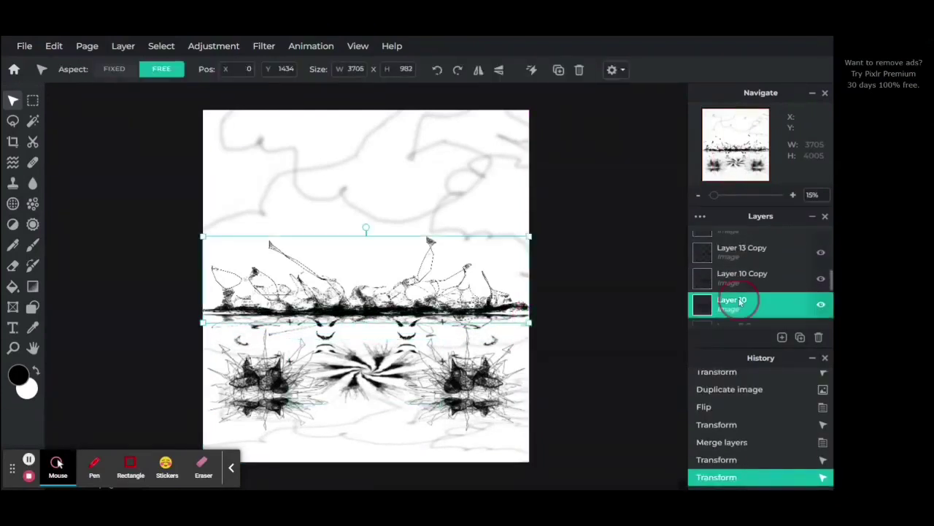
pyautogui.click(740, 276)
pyautogui.click(739, 248)
pyautogui.scroll(1, 744, 255)
pyautogui.click(821, 290)
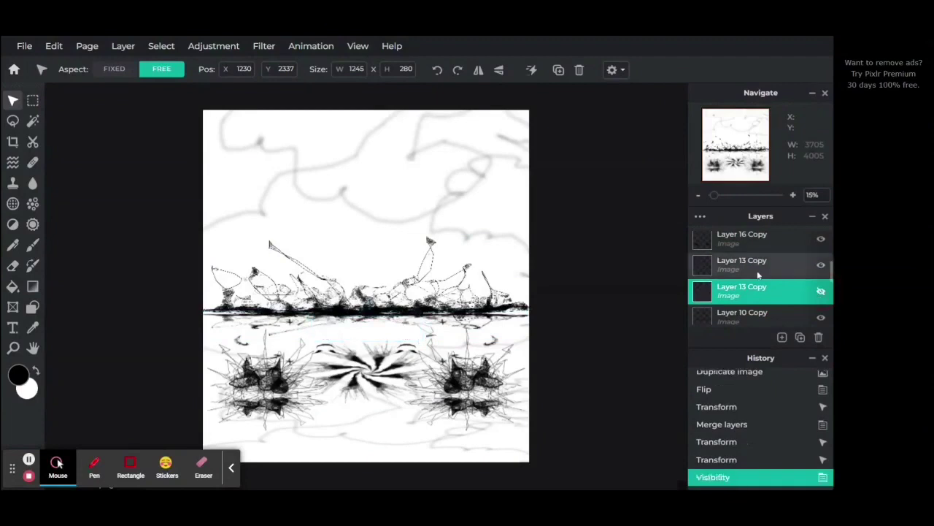
# - Hide the upright tangles' Layer 16 Copy, leaving the squashed tangle reflection shown
pyautogui.scroll(1, 759, 275)
pyautogui.click(758, 288)
pyautogui.scroll(1, 759, 288)
pyautogui.click(758, 290)
pyautogui.scroll(1, 759, 291)
pyautogui.click(821, 299)
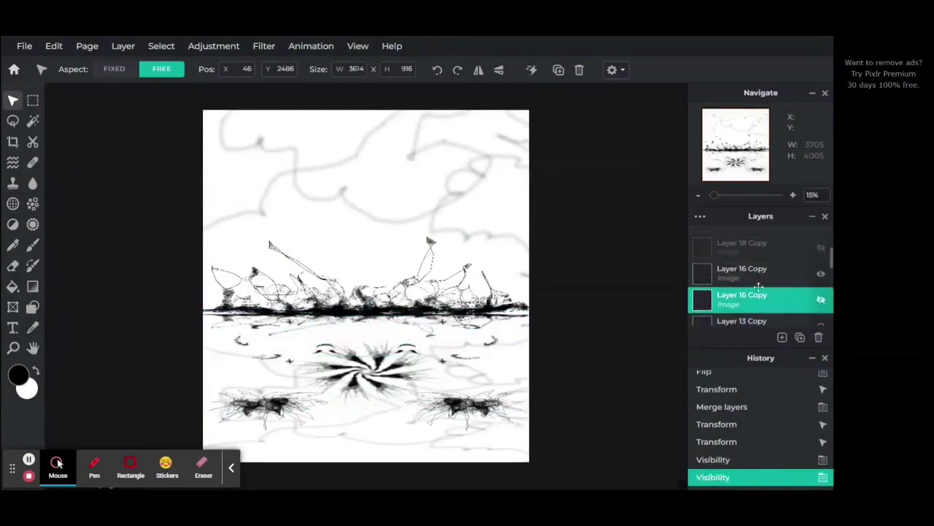
# - Hide the original clouds on Layer 12 and the white background on Layer 1
pyautogui.scroll(3, 759, 284)
pyautogui.click(761, 279)
pyautogui.click(758, 244)
pyautogui.scroll(-5, 759, 248)
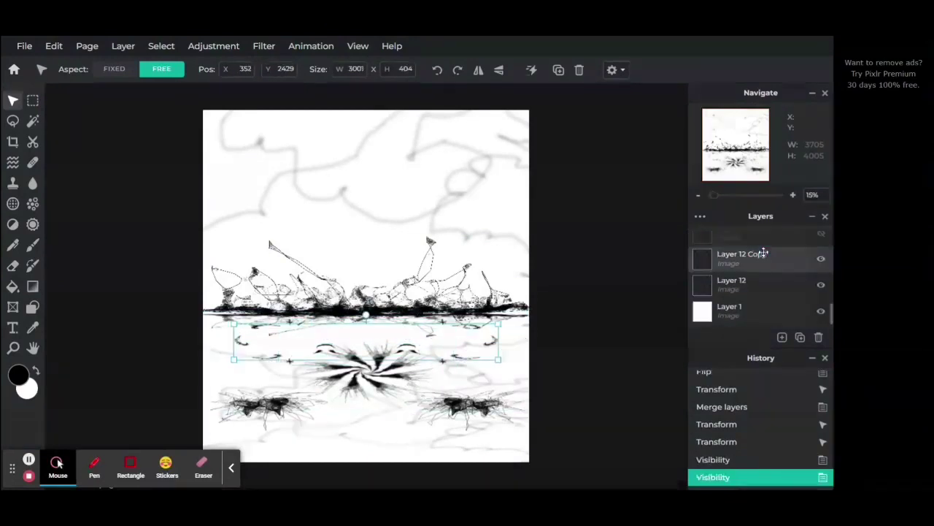
pyautogui.click(759, 283)
pyautogui.click(821, 285)
pyautogui.click(820, 311)
# - Hide the original sketch band on Layer 10
pyautogui.scroll(1, 776, 278)
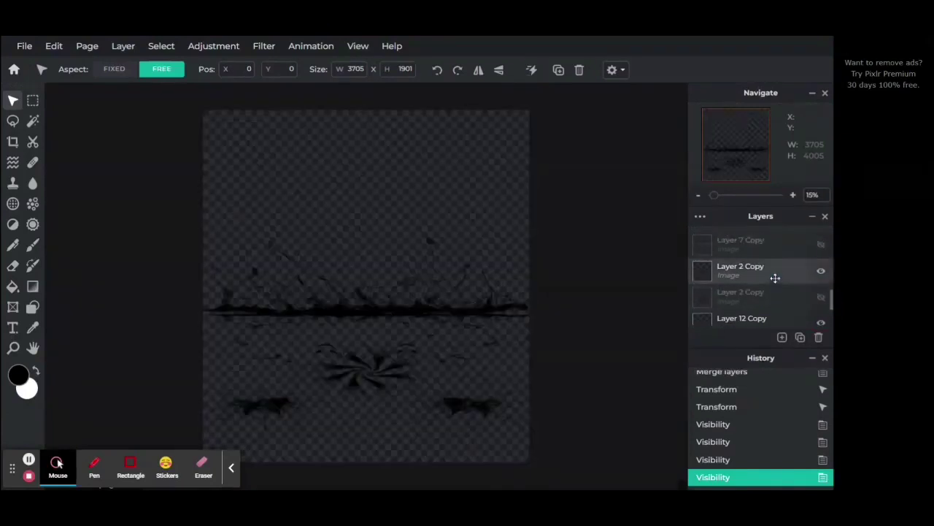
pyautogui.click(776, 278)
pyautogui.scroll(1, 776, 278)
pyautogui.click(776, 278)
pyautogui.click(820, 282)
# - Show the white background temporarily to check the remaining reflection layers, and revert that visibility change
pyautogui.scroll(-4, 750, 292)
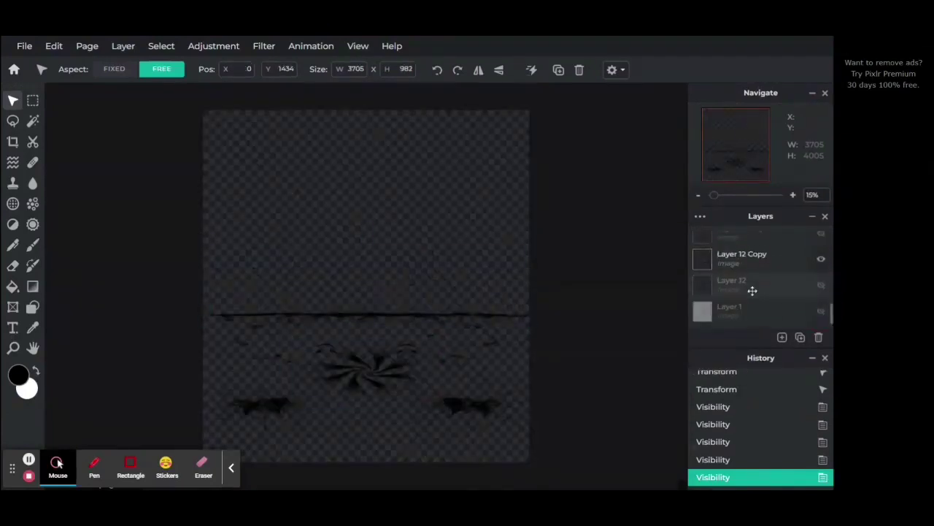
pyautogui.click(752, 313)
pyautogui.click(820, 312)
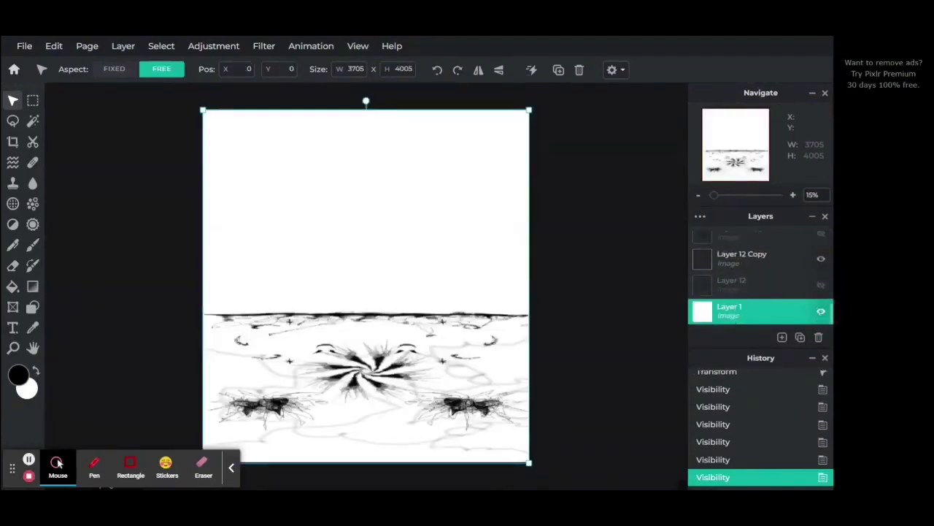
pyautogui.click(749, 454)
# - Merge all visible reflection layers into a single layer
pyautogui.scroll(3, 767, 269)
pyautogui.click(752, 241)
pyautogui.click(752, 241)
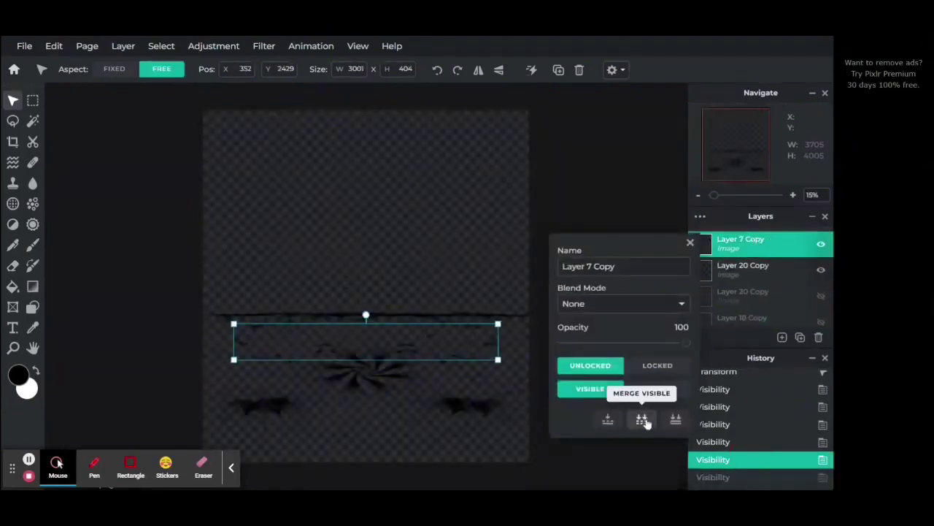
pyautogui.click(642, 419)
# - Show the original clouds, white background, flower, crescents and sketch band layers again
pyautogui.scroll(-4, 723, 249)
pyautogui.click(821, 263)
pyautogui.click(822, 286)
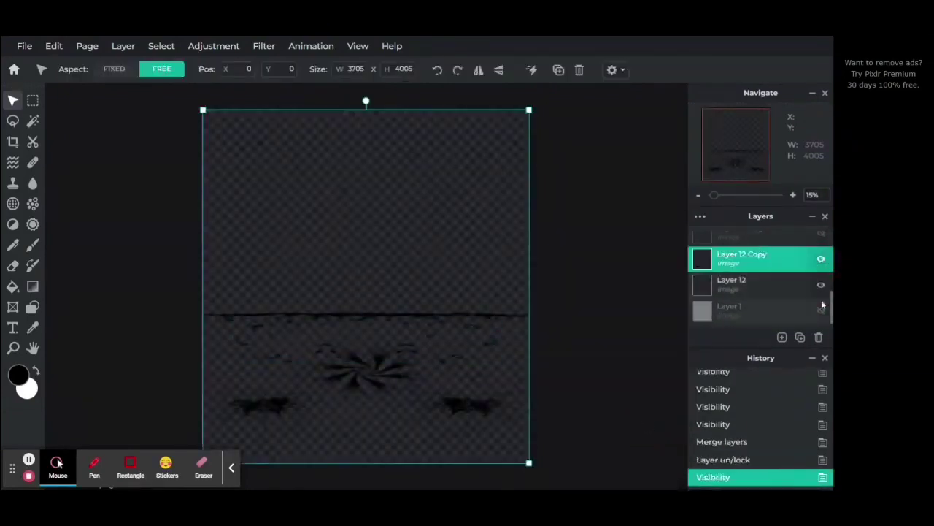
pyautogui.click(821, 311)
pyautogui.scroll(1, 767, 264)
pyautogui.click(821, 291)
pyautogui.click(821, 266)
pyautogui.click(822, 241)
# - Show the original faces, tangles, mound and stars layers again
pyautogui.scroll(1, 767, 288)
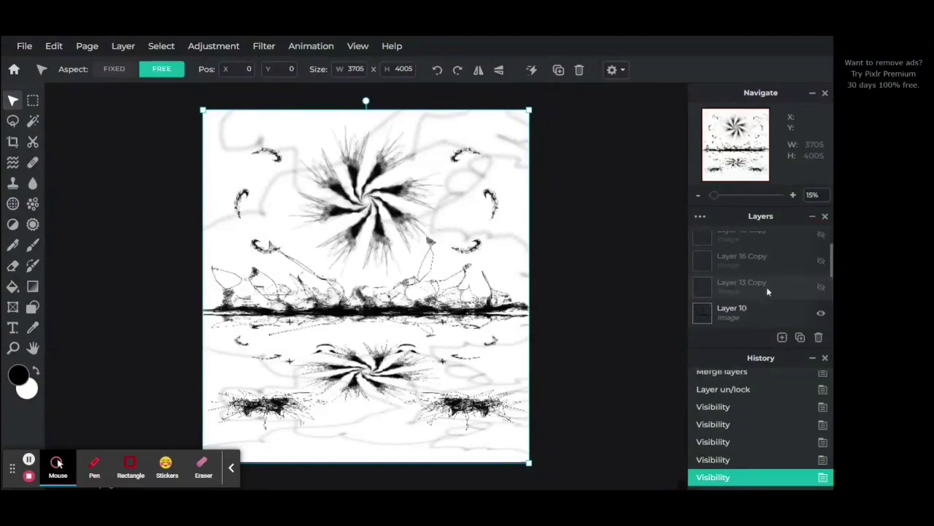
pyautogui.click(822, 286)
pyautogui.click(821, 235)
pyautogui.scroll(1, 825, 266)
pyautogui.click(821, 296)
pyautogui.click(819, 247)
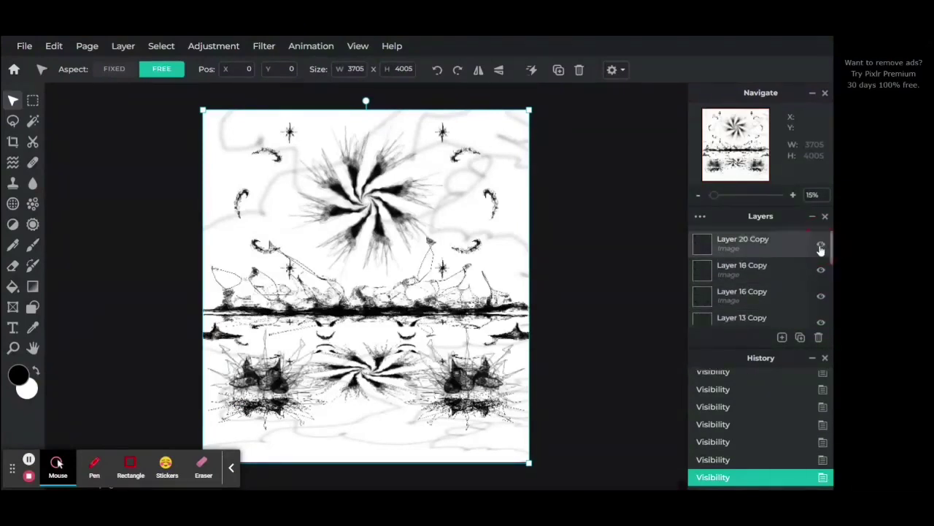
# - Toggle the merged reflection layer's visibility to compare the artwork with and without it, leaving it shown
pyautogui.scroll(-3, 759, 259)
pyautogui.click(821, 259)
pyautogui.click(821, 259)
pyautogui.click(713, 461)
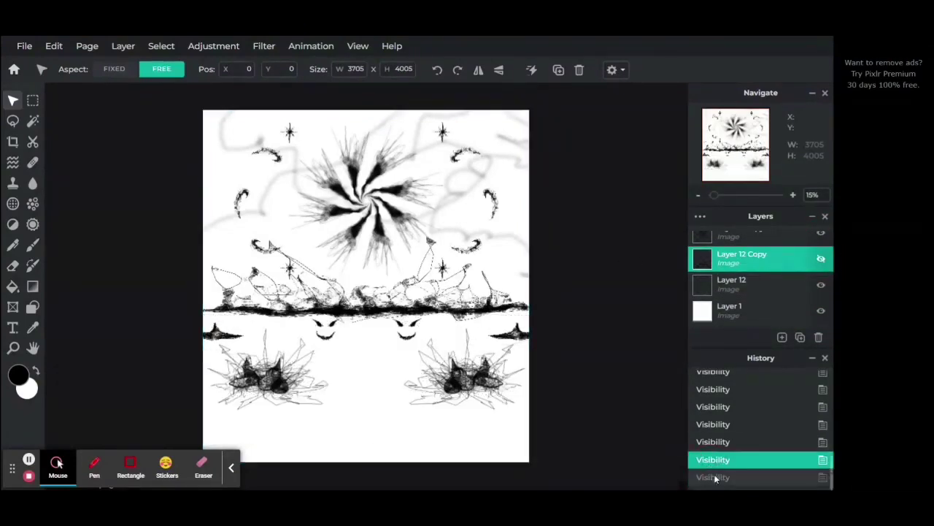
pyautogui.click(715, 478)
# - Set the Liquify brush to size 26 and 83% strength, try it on the merged reflection and undo the stroke
pyautogui.click(13, 162)
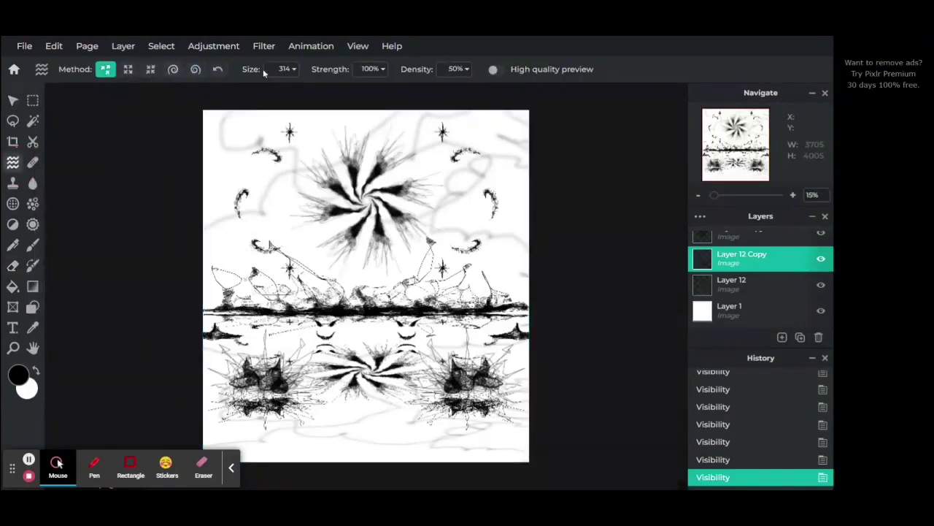
pyautogui.click(359, 72)
pyautogui.click(368, 90)
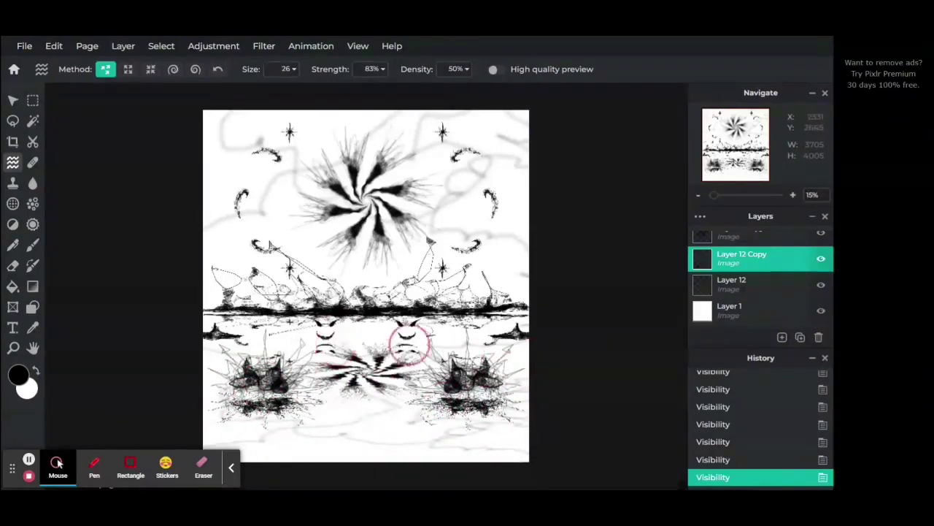
pyautogui.click(739, 460)
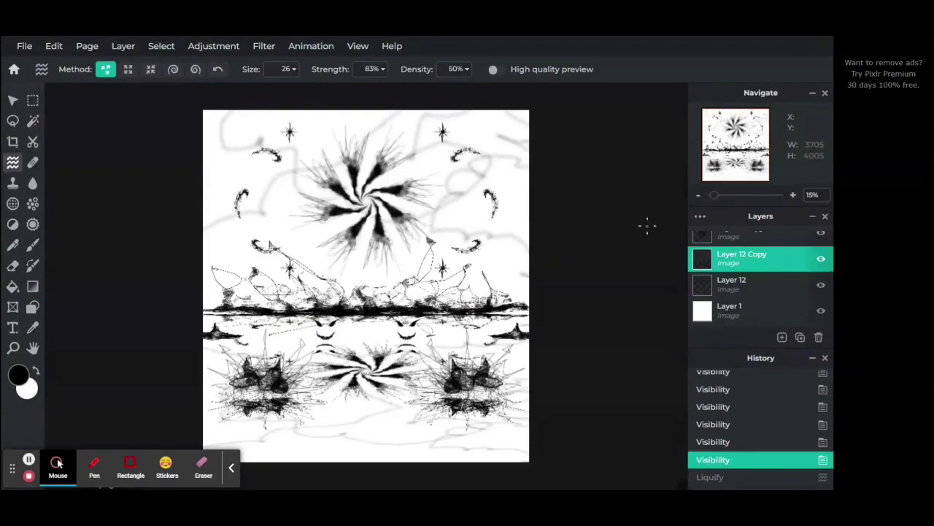
# - Ripple the merged Layer 18 Copy reflection below the band with Liquify at size 26 and 83% strength
pyautogui.click(13, 100)
pyautogui.click(13, 163)
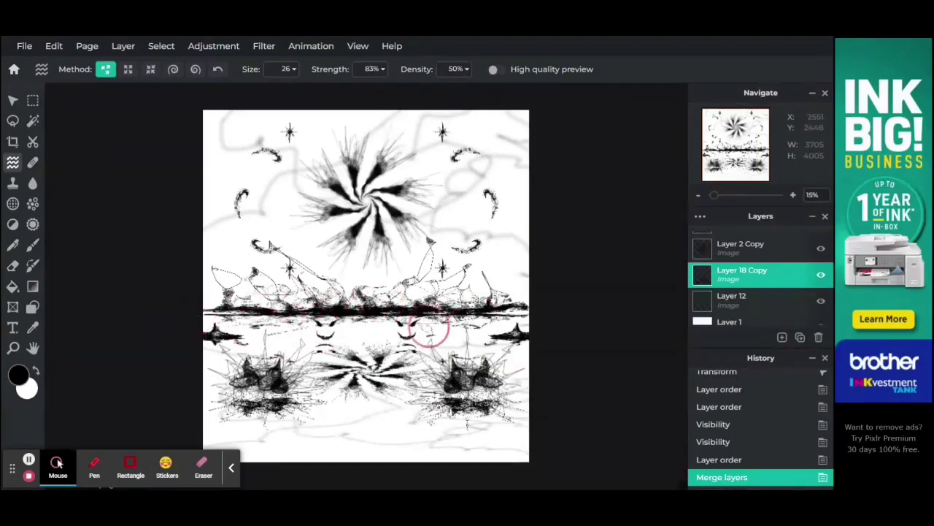
pyautogui.moveTo(546, 382); pyautogui.dragTo(545, 380)
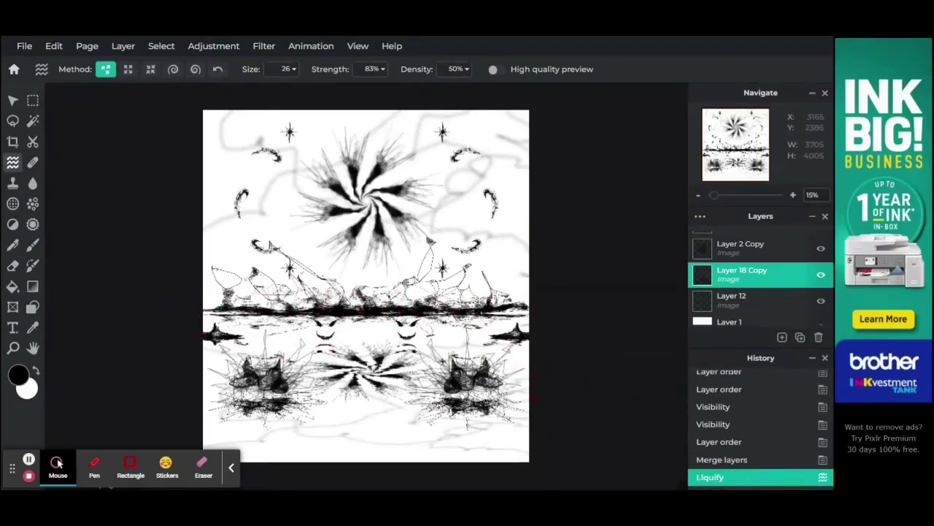
# - Set the Liquify brush to size 82 and 40% strength and distort the merged reflection with it across the full width
pyautogui.click(283, 75)
pyautogui.click(370, 74)
pyautogui.moveTo(368, 90); pyautogui.dragTo(332, 90)
pyautogui.click(287, 71)
pyautogui.moveTo(208, 90); pyautogui.dragTo(202, 91)
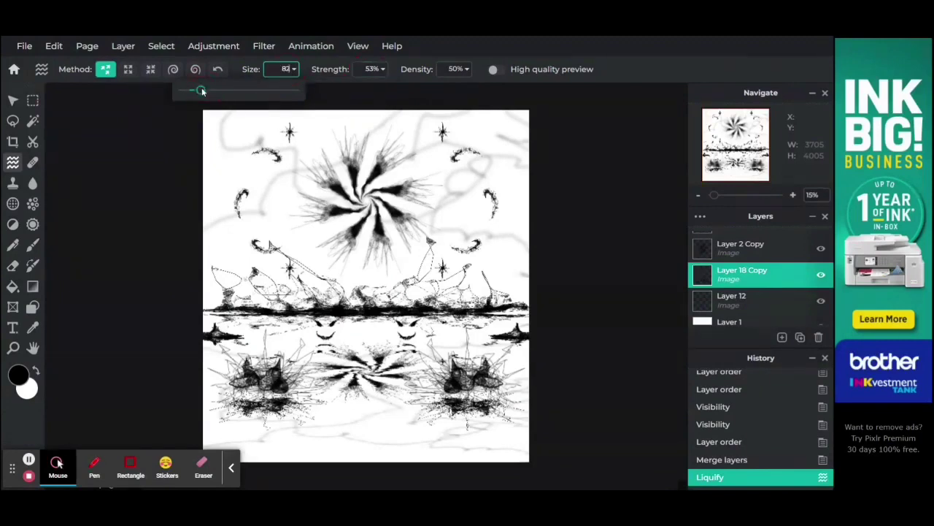
pyautogui.click(367, 71)
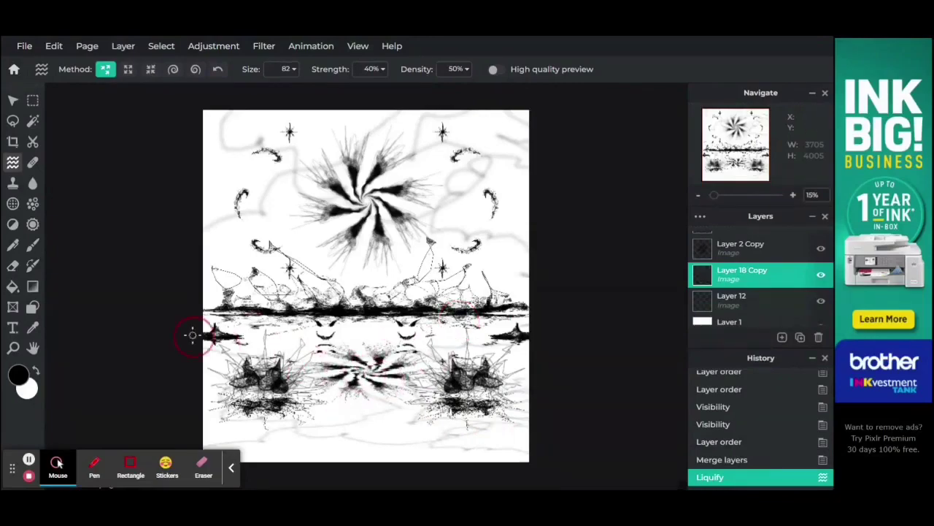
pyautogui.moveTo(534, 352); pyautogui.dragTo(534, 351)
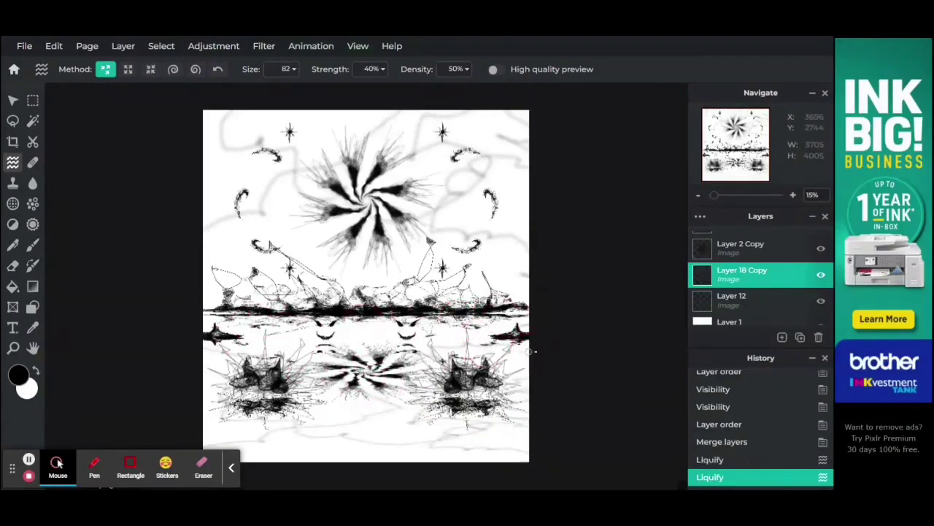
# - Open estjr. logo 2021.png and fill its lettering with black
pyautogui.moveTo(719, 196); pyautogui.dragTo(724, 194)
pyautogui.moveTo(737, 150); pyautogui.dragTo(735, 128)
pyautogui.moveTo(722, 194); pyautogui.dragTo(715, 196)
pyautogui.click(14, 69)
pyautogui.click(263, 358)
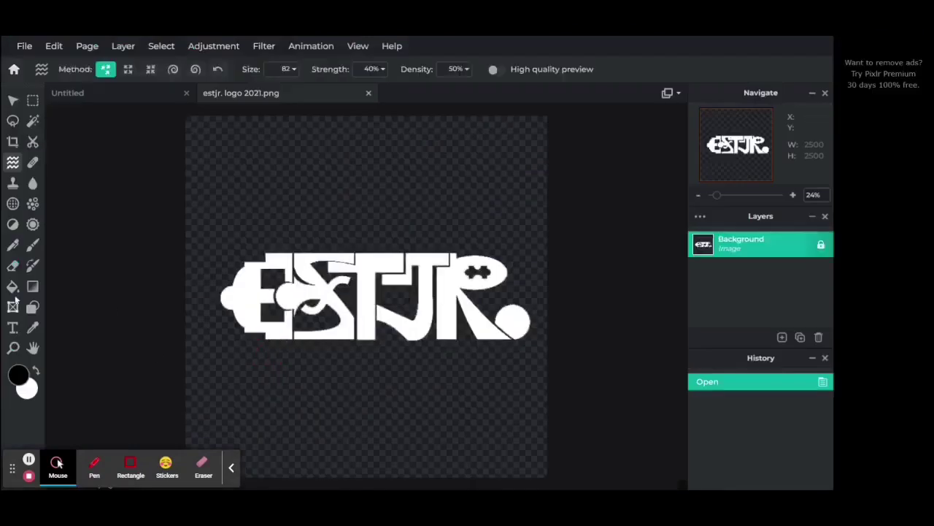
pyautogui.press('g')
pyautogui.click(254, 285)
# - Copy the black lettering with a rectangular selection around it and paste it into the Untitled artwork
pyautogui.click(33, 100)
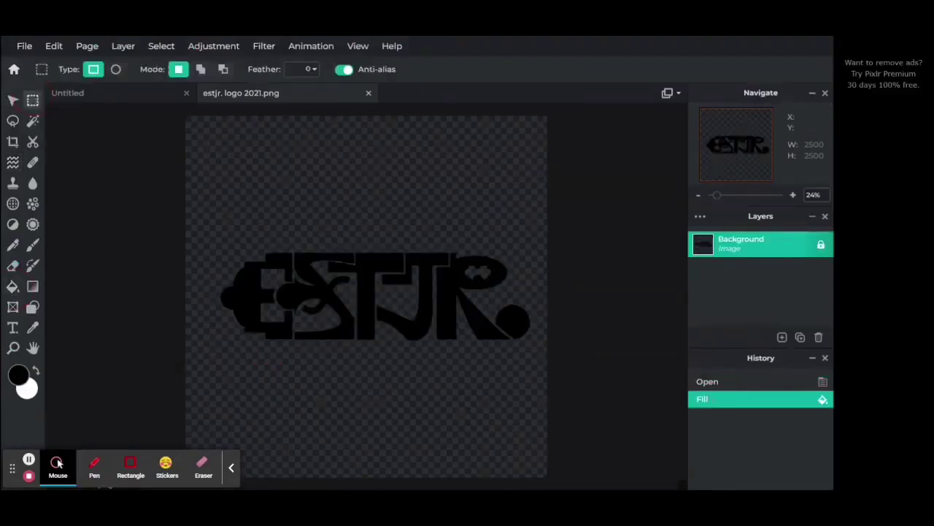
pyautogui.moveTo(185, 173); pyautogui.dragTo(548, 394)
pyautogui.hotkey('ctrl', 'c')
pyautogui.click(68, 93)
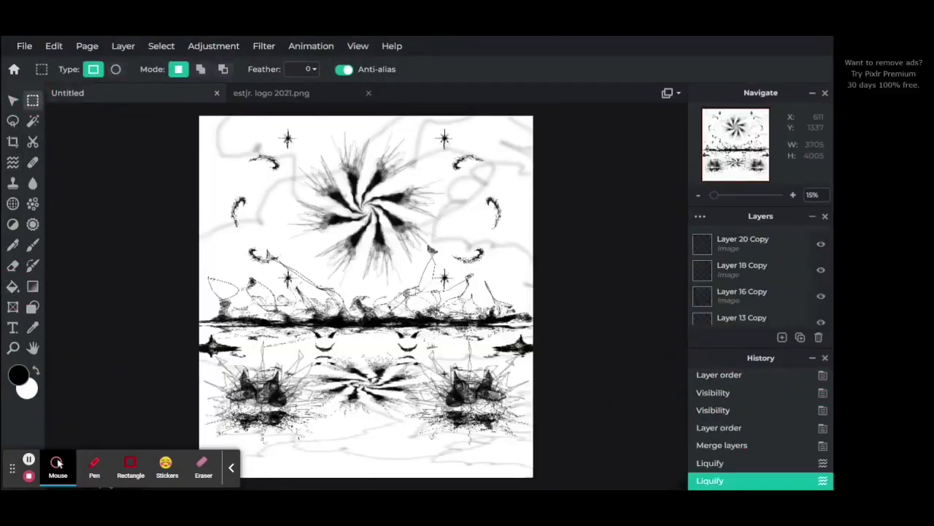
pyautogui.hotkey('ctrl', 'v')
pyautogui.click(14, 101)
pyautogui.moveTo(716, 195); pyautogui.dragTo(718, 196)
pyautogui.moveTo(366, 290); pyautogui.dragTo(355, 266)
pyautogui.click(726, 445)
pyautogui.scroll(-2, 730, 277)
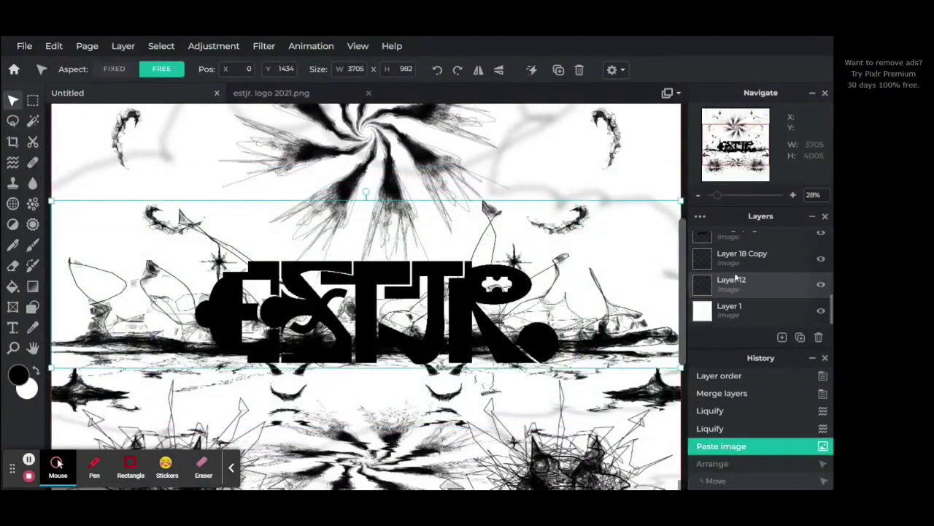
pyautogui.click(741, 246)
pyautogui.moveTo(741, 244); pyautogui.dragTo(745, 233)
pyautogui.click(821, 241)
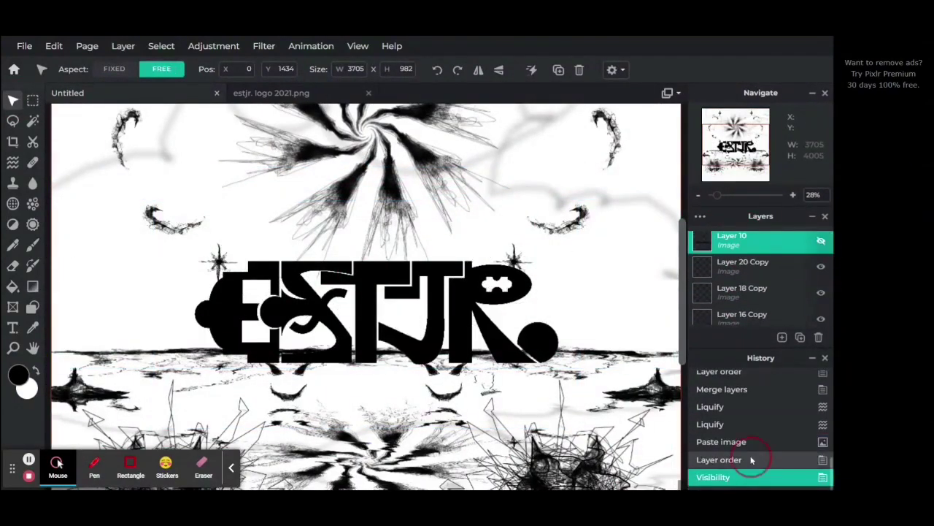
pyautogui.click(752, 458)
pyautogui.click(736, 444)
# - Move the pasted image.png logo layer to the top of the layer stack
pyautogui.scroll(-3, 737, 276)
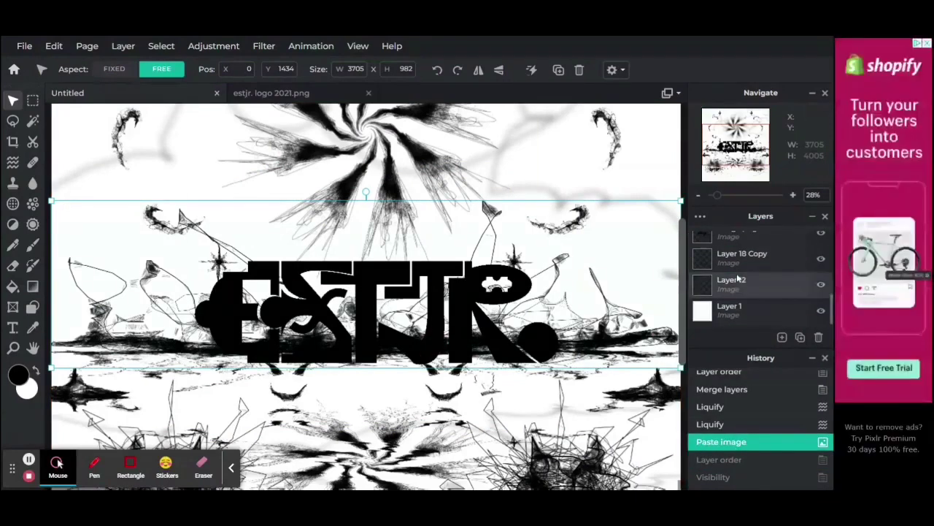
pyautogui.scroll(2, 738, 277)
pyautogui.click(740, 291)
pyautogui.scroll(2, 746, 270)
pyautogui.click(748, 242)
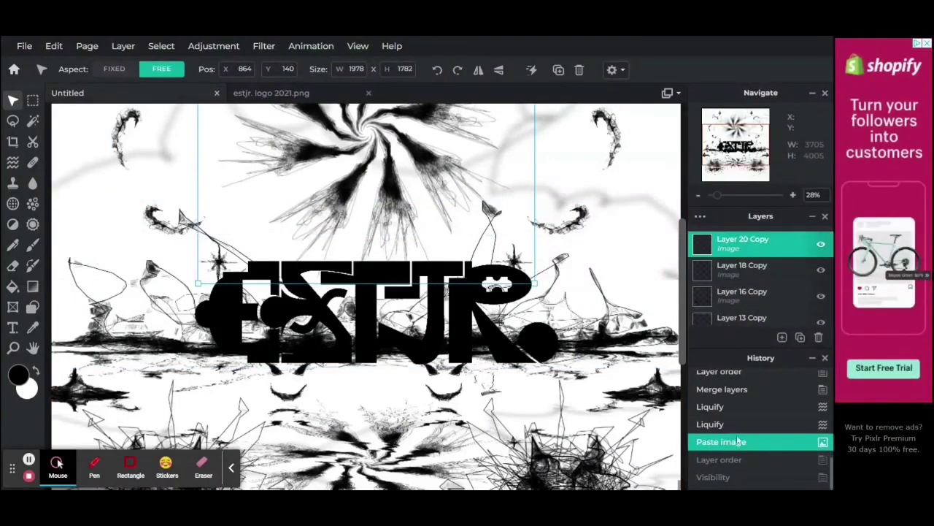
pyautogui.click(710, 424)
pyautogui.click(722, 442)
pyautogui.scroll(-5, 751, 292)
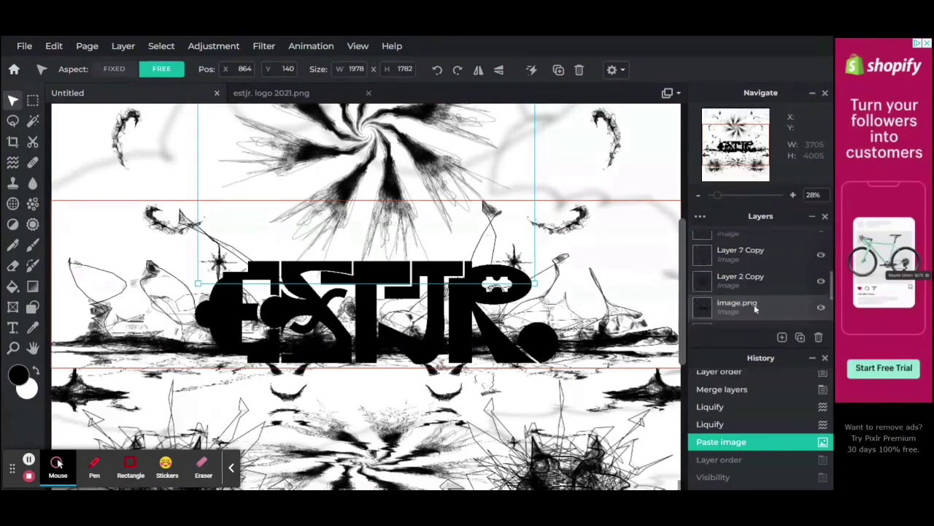
pyautogui.scroll(5, 756, 292)
pyautogui.click(755, 240)
pyautogui.moveTo(755, 236); pyautogui.dragTo(757, 233)
pyautogui.moveTo(382, 276); pyautogui.dragTo(341, 364)
pyautogui.moveTo(717, 195); pyautogui.dragTo(713, 196)
pyautogui.moveTo(364, 325); pyautogui.dragTo(397, 356)
pyautogui.moveTo(473, 310); pyautogui.dragTo(413, 338)
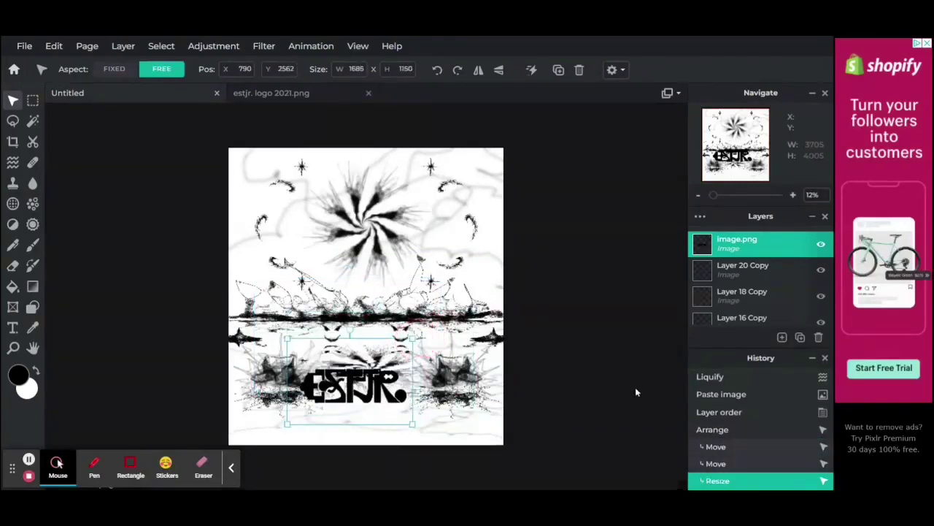
pyautogui.click(728, 415)
# - Scale the logo down with fixed proportions and place it centred in the empty area below the reflected swirl
pyautogui.click(115, 68)
pyautogui.moveTo(461, 241); pyautogui.dragTo(390, 288)
pyautogui.moveTo(338, 319); pyautogui.dragTo(367, 423)
# - Draw tangled lines over and around all the logo letters with the Sketchy pen at size 4 and amount 23
pyautogui.moveTo(713, 196)
pyautogui.mouseDown()
pyautogui.moveTo(727, 196)
pyautogui.moveTo(742, 169)
pyautogui.mouseUp()
pyautogui.click(13, 245)
pyautogui.click(206, 68)
pyautogui.click(295, 70)
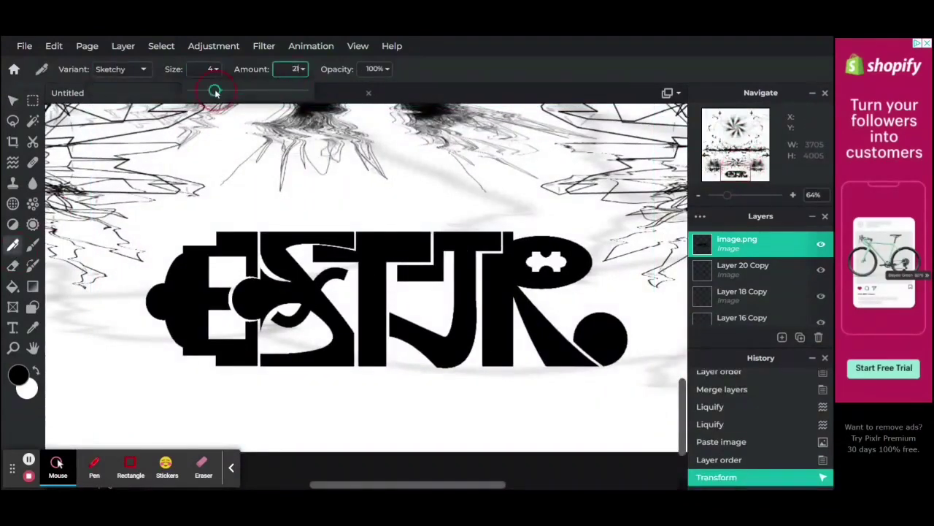
pyautogui.moveTo(216, 93); pyautogui.dragTo(218, 93)
pyautogui.click(459, 70)
pyautogui.moveTo(295, 241); pyautogui.dragTo(269, 194)
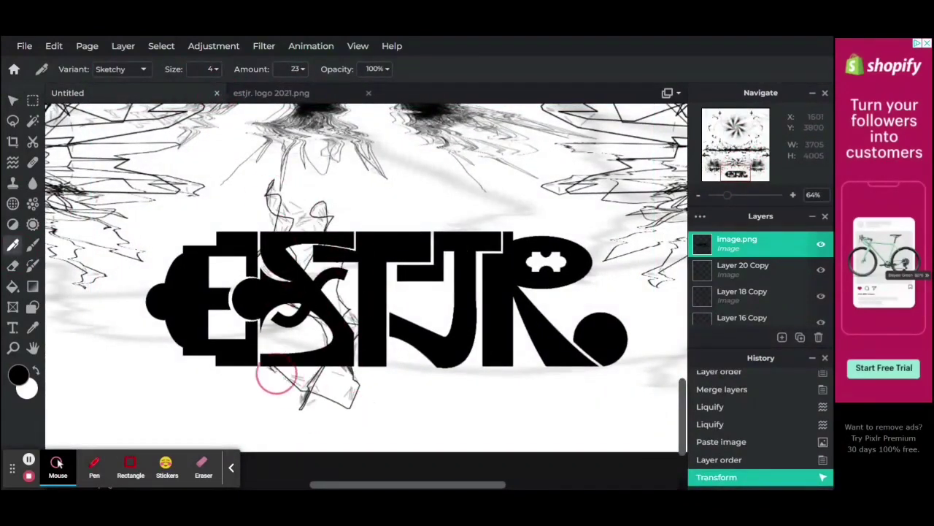
pyautogui.moveTo(257, 298)
pyautogui.mouseDown()
pyautogui.moveTo(390, 205)
pyautogui.moveTo(389, 340)
pyautogui.moveTo(438, 310)
pyautogui.moveTo(595, 287)
pyautogui.moveTo(591, 329)
pyautogui.moveTo(464, 238)
pyautogui.mouseUp()
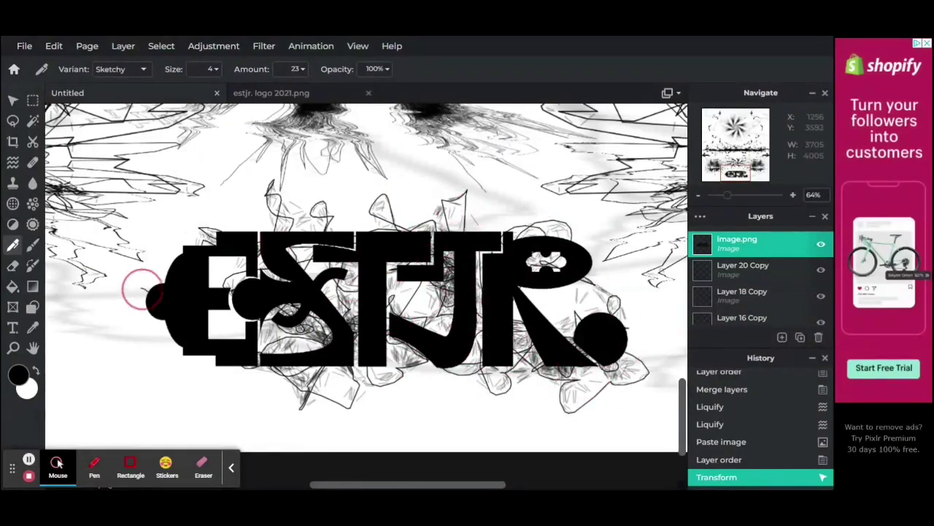
pyautogui.moveTo(190, 286)
pyautogui.mouseDown()
pyautogui.moveTo(153, 248)
pyautogui.moveTo(157, 202)
pyautogui.moveTo(324, 168)
pyautogui.moveTo(504, 244)
pyautogui.moveTo(635, 365)
pyautogui.moveTo(427, 369)
pyautogui.moveTo(292, 409)
pyautogui.moveTo(182, 279)
pyautogui.mouseUp()
# - Shrink the decorated logo to about 714 × 387 and reposition it near the artwork's lower edge
pyautogui.click(12, 100)
pyautogui.moveTo(727, 195); pyautogui.dragTo(715, 196)
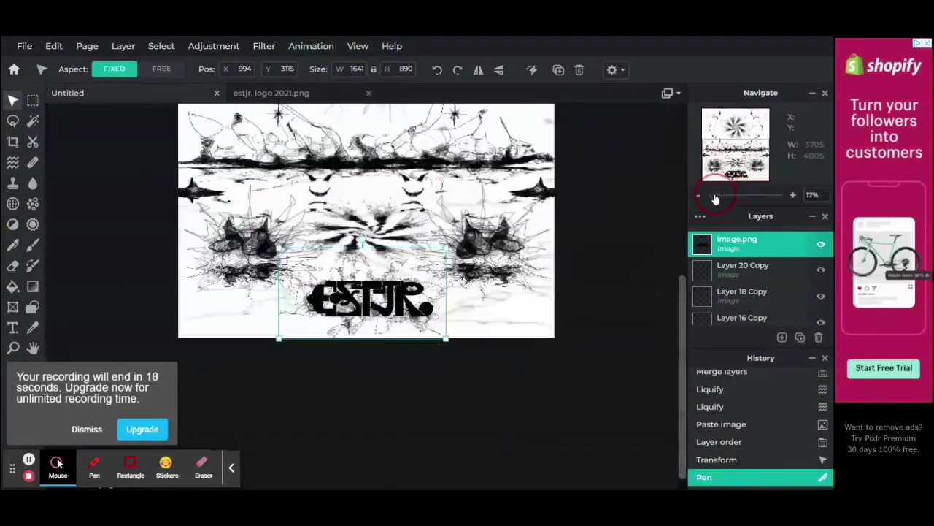
pyautogui.moveTo(324, 319); pyautogui.dragTo(339, 307)
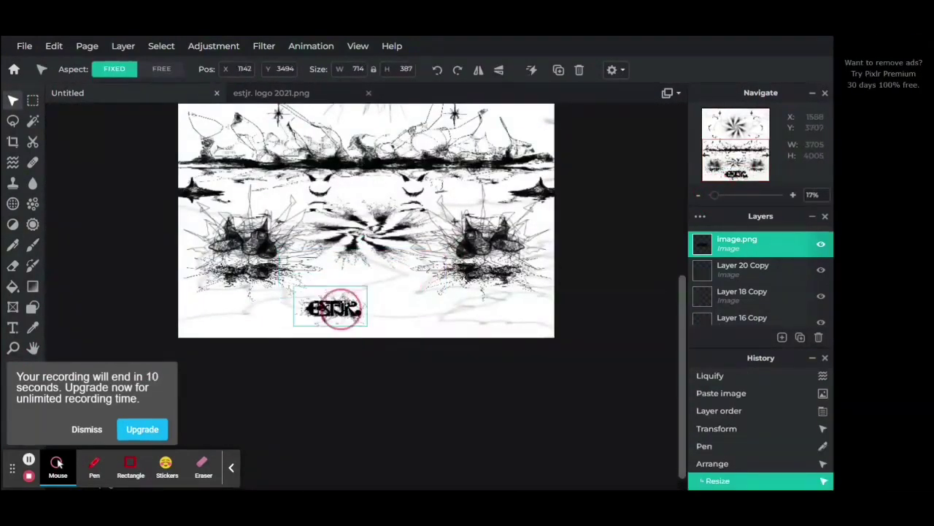